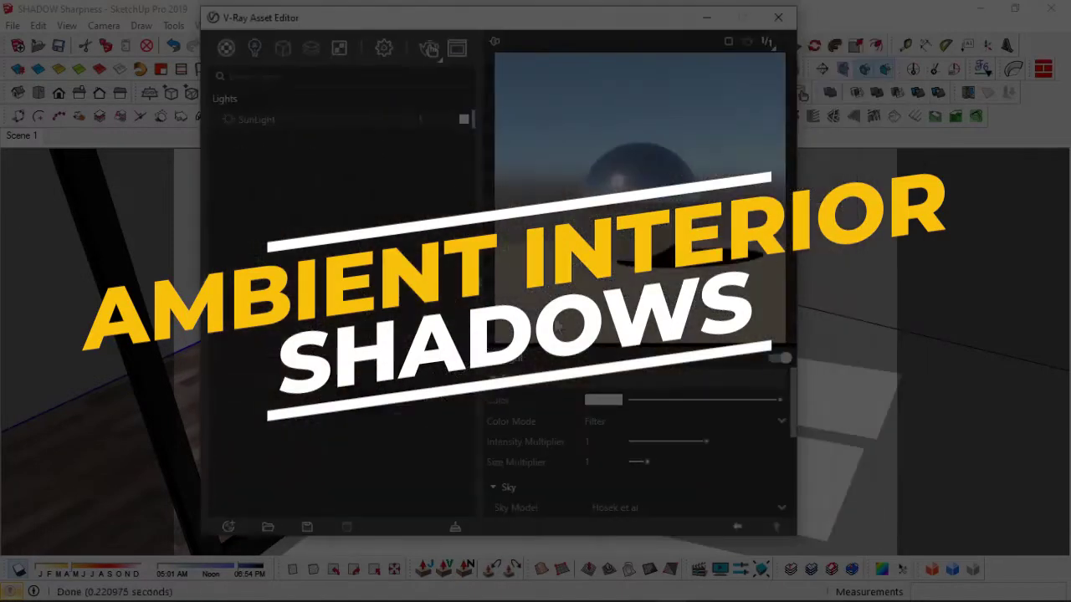
Orbit the house and review the SunLight's preview and parameters in the V-Ray asset settings
{"action": "scroll", "coordinate": [574, 452], "scroll_direction": "down", "scroll_amount": 2}
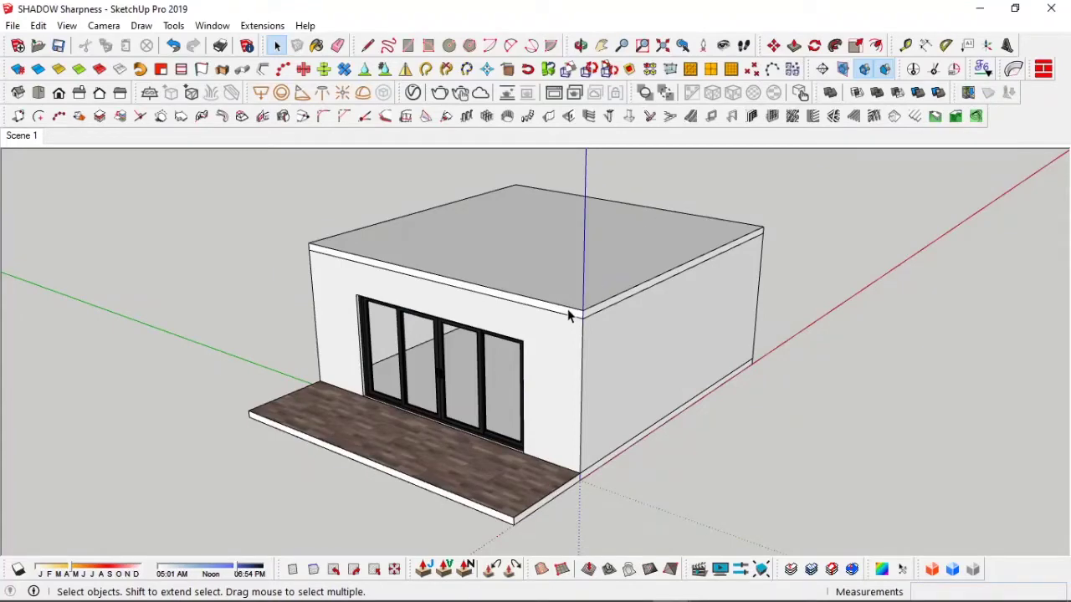
{"action": "middle_click_drag", "start_coordinate": [569, 310], "coordinate": [468, 352]}
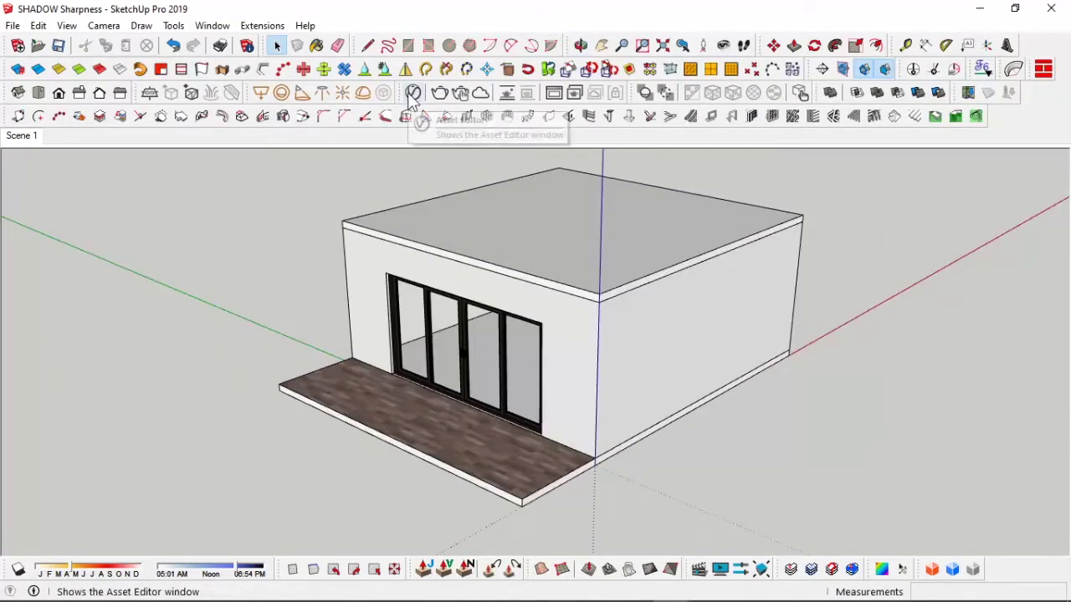
{"action": "left_click", "coordinate": [413, 92]}
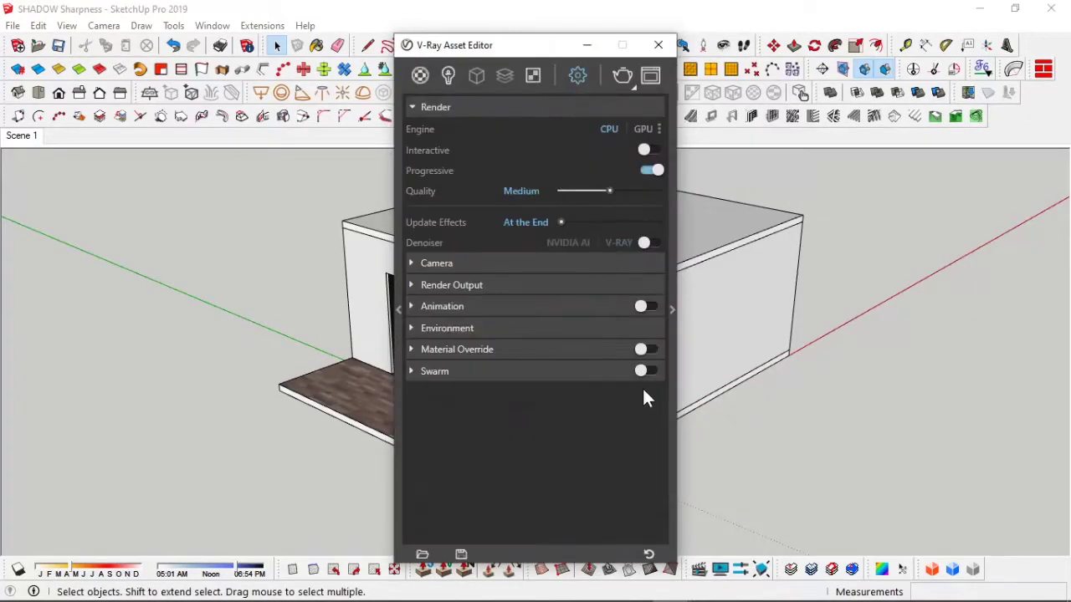
{"action": "left_click", "coordinate": [448, 75]}
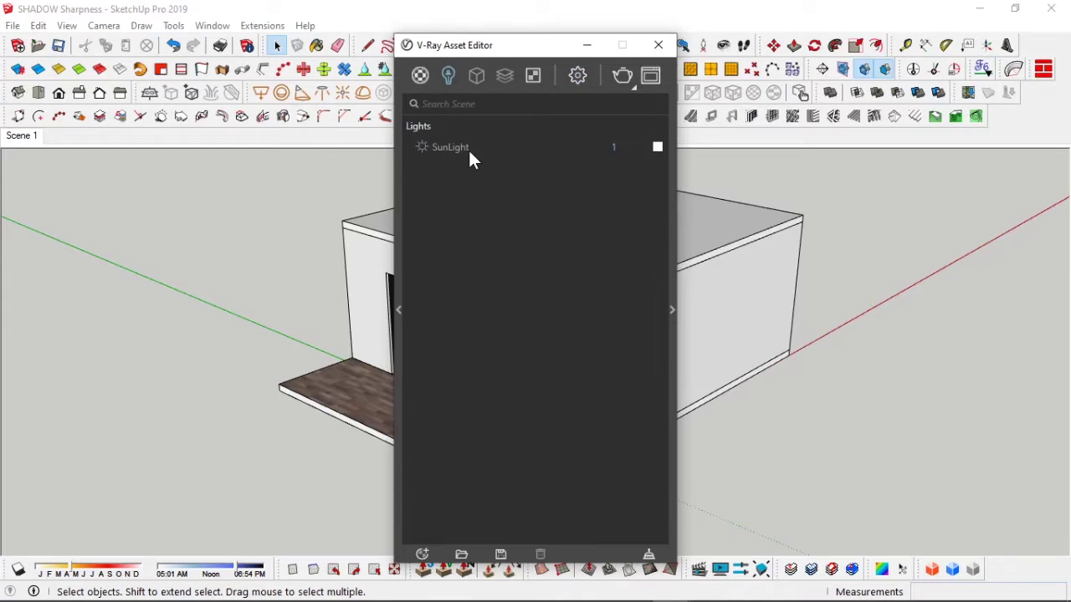
{"action": "left_click", "coordinate": [675, 261]}
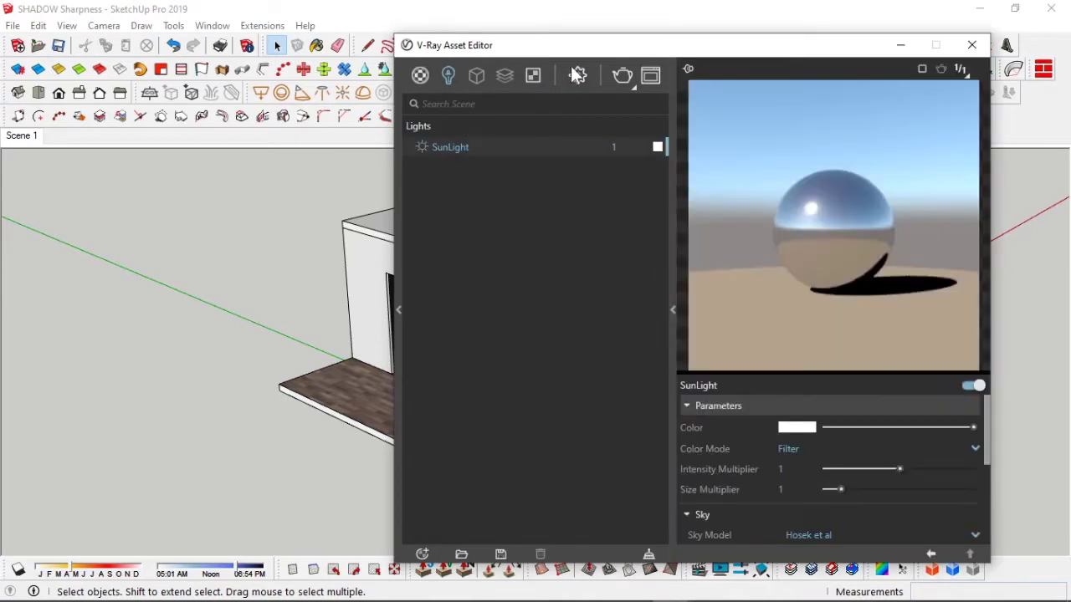
{"action": "left_click_drag", "start_coordinate": [571, 46], "coordinate": [397, 12]}
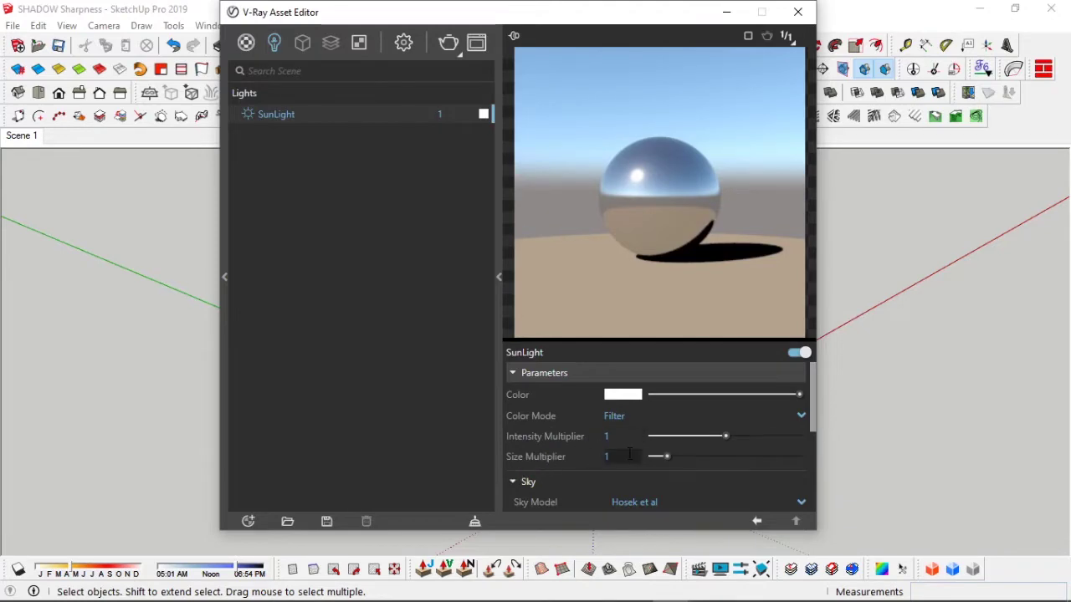
{"action": "left_click", "coordinate": [727, 12]}
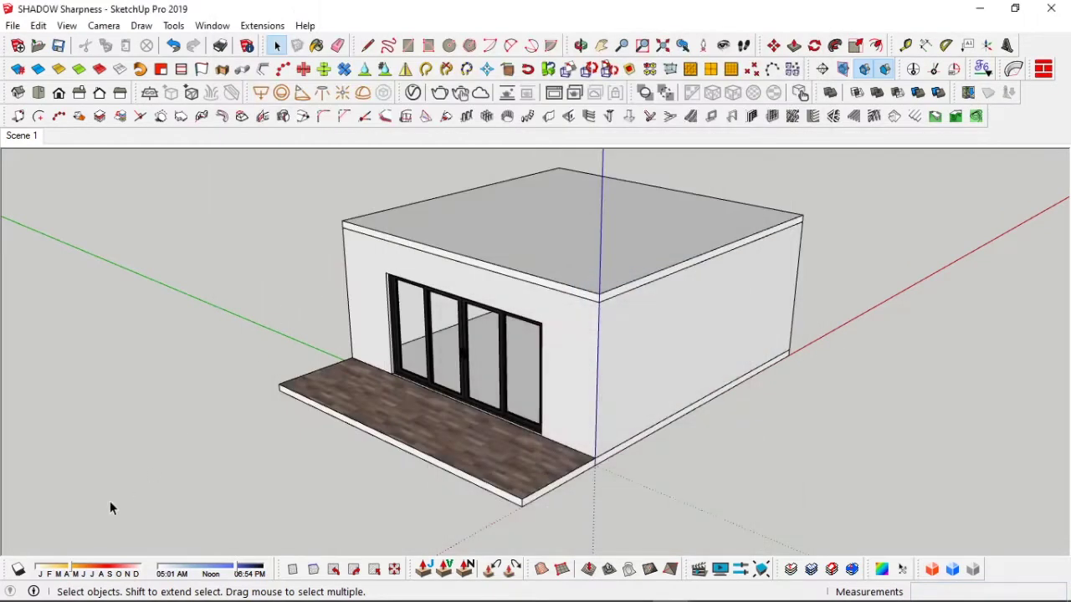
Switch to the Scene 1 interior view and enable Safe Frame under Render Output
{"action": "left_click", "coordinate": [21, 138]}
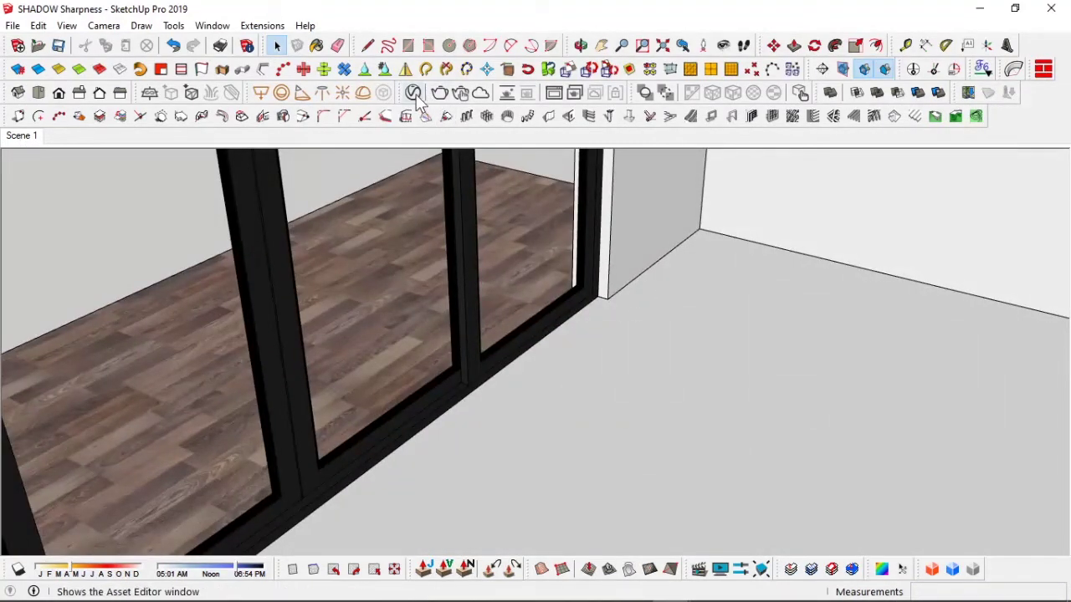
{"action": "left_click", "coordinate": [416, 94]}
{"action": "left_click", "coordinate": [404, 43]}
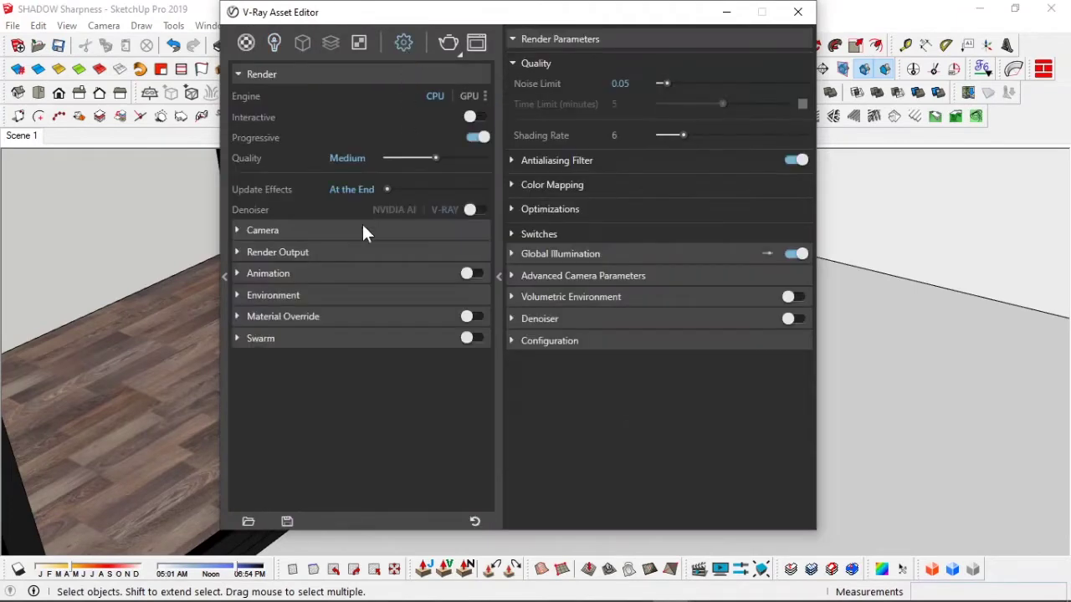
{"action": "left_click", "coordinate": [327, 252]}
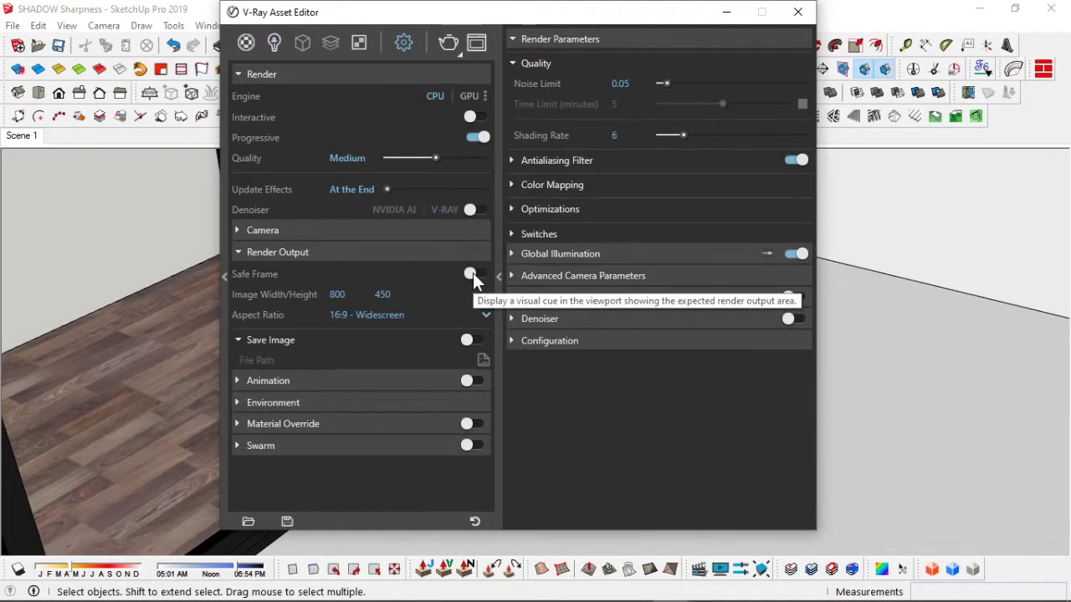
{"action": "left_click", "coordinate": [472, 273]}
{"action": "left_click", "coordinate": [348, 251]}
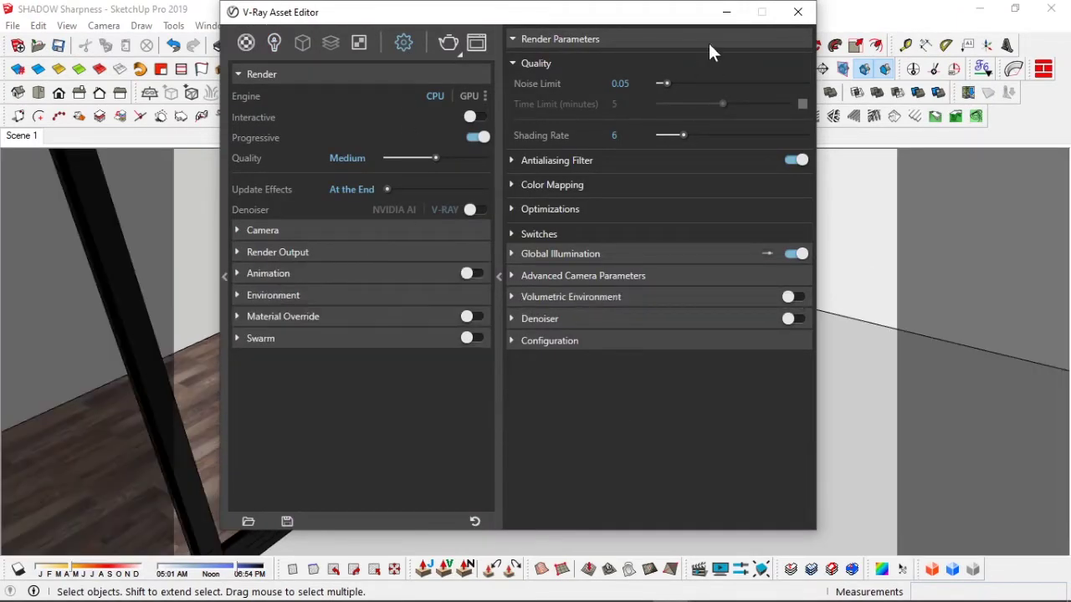
{"action": "left_click", "coordinate": [798, 11]}
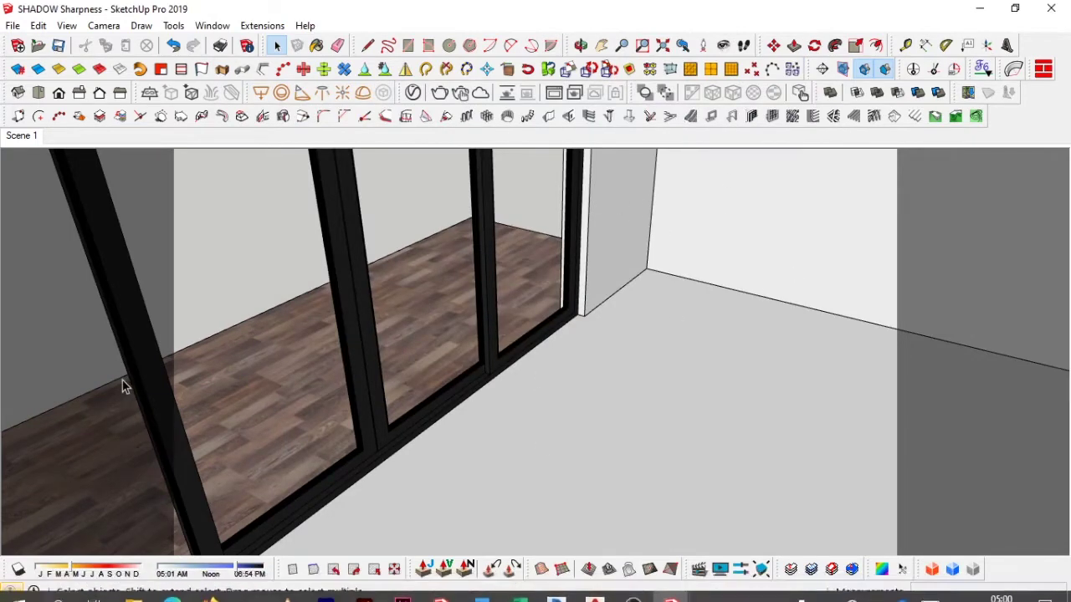
Turn on shadows, move the sun date to early summer (sunrise 04:40 AM), select the floor, and open the Default Tray
{"action": "left_click", "coordinate": [20, 570]}
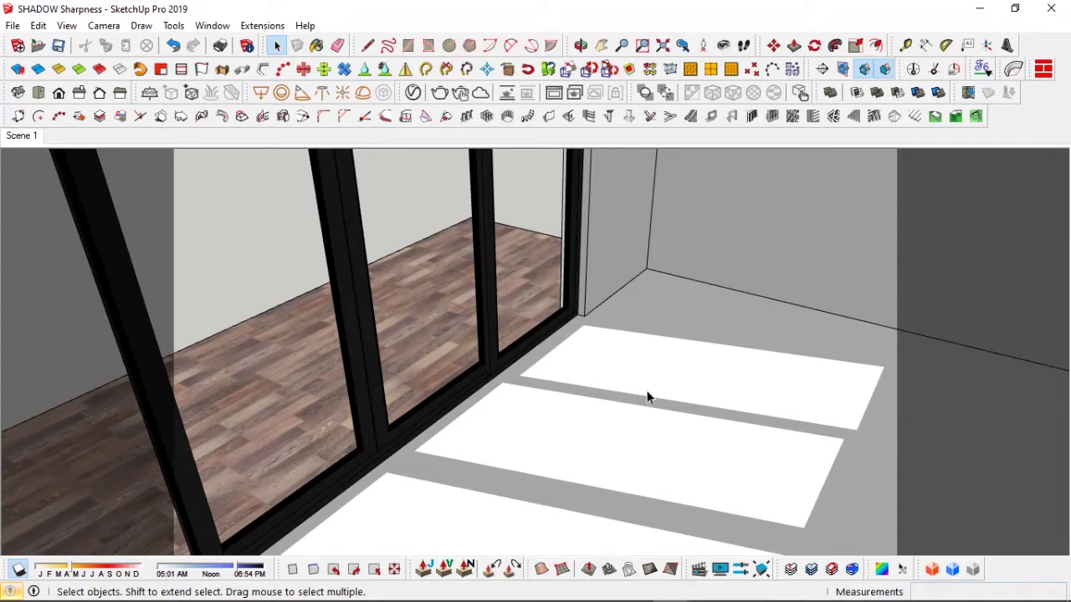
{"action": "left_click", "coordinate": [240, 576]}
{"action": "mouse_move", "coordinate": [240, 576]}
{"action": "left_mouse_down"}
{"action": "mouse_move", "coordinate": [259, 574]}
{"action": "mouse_move", "coordinate": [237, 574]}
{"action": "left_mouse_up"}
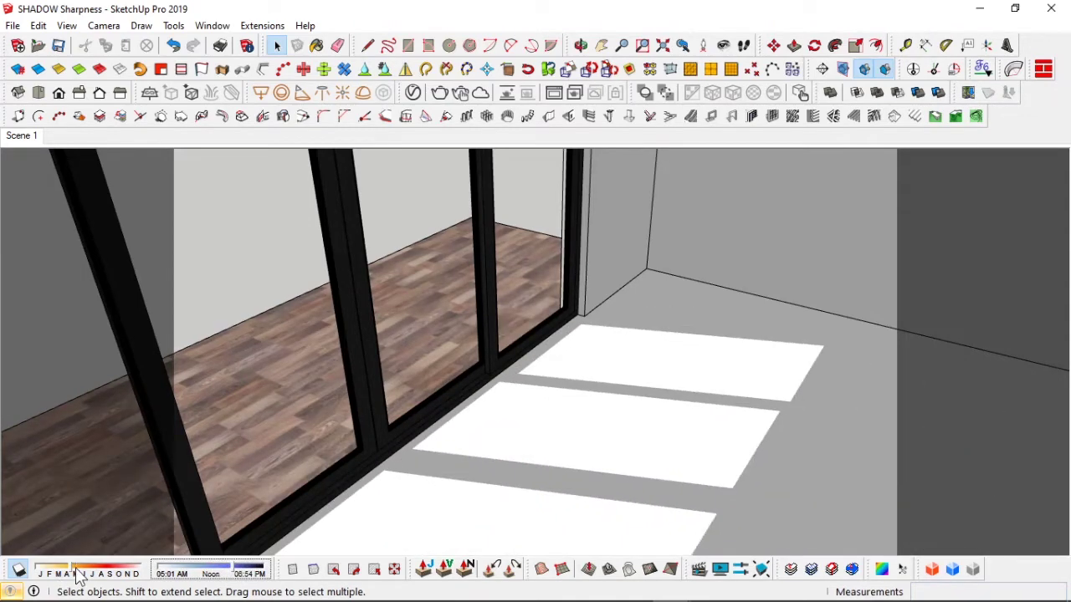
{"action": "left_click_drag", "start_coordinate": [72, 574], "coordinate": [79, 577]}
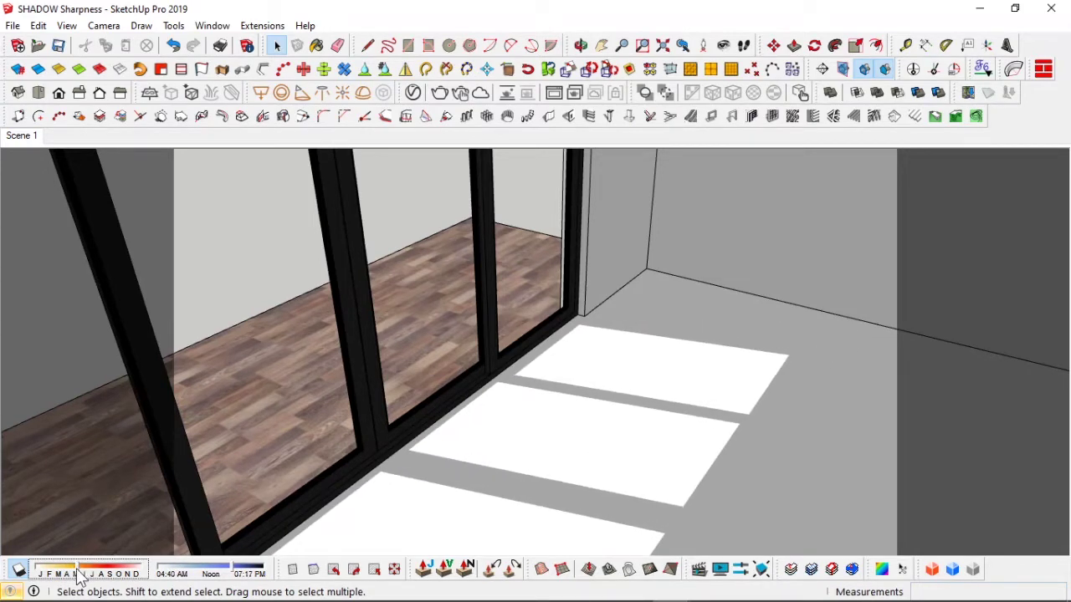
{"action": "left_click", "coordinate": [649, 335]}
{"action": "key", "text": "ctrl+shift+t"}
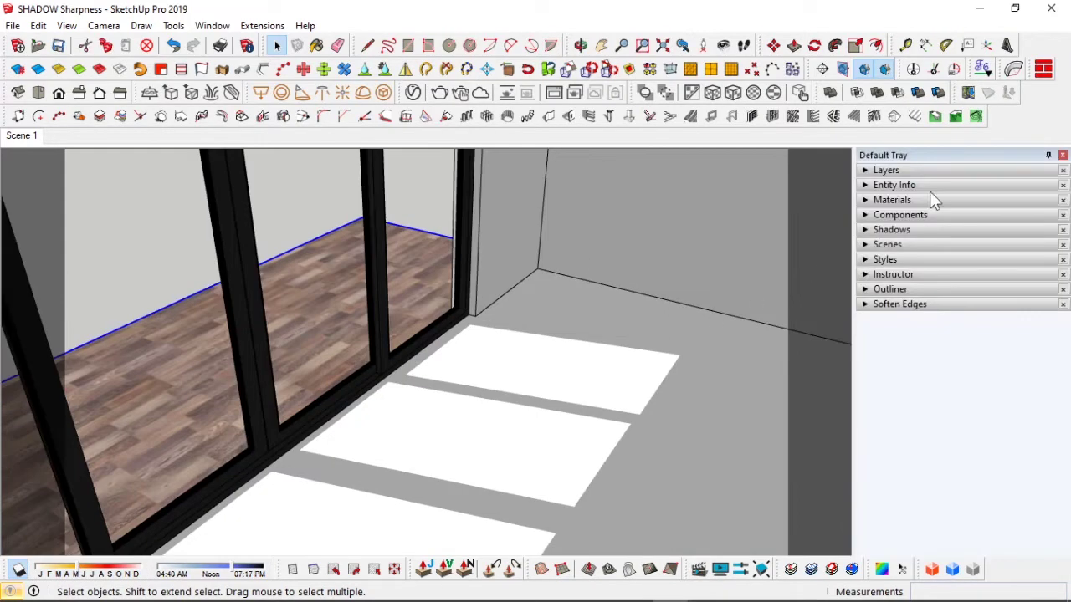
Check the Shadows section in the tray, then close the panels tray
{"action": "left_click", "coordinate": [889, 230]}
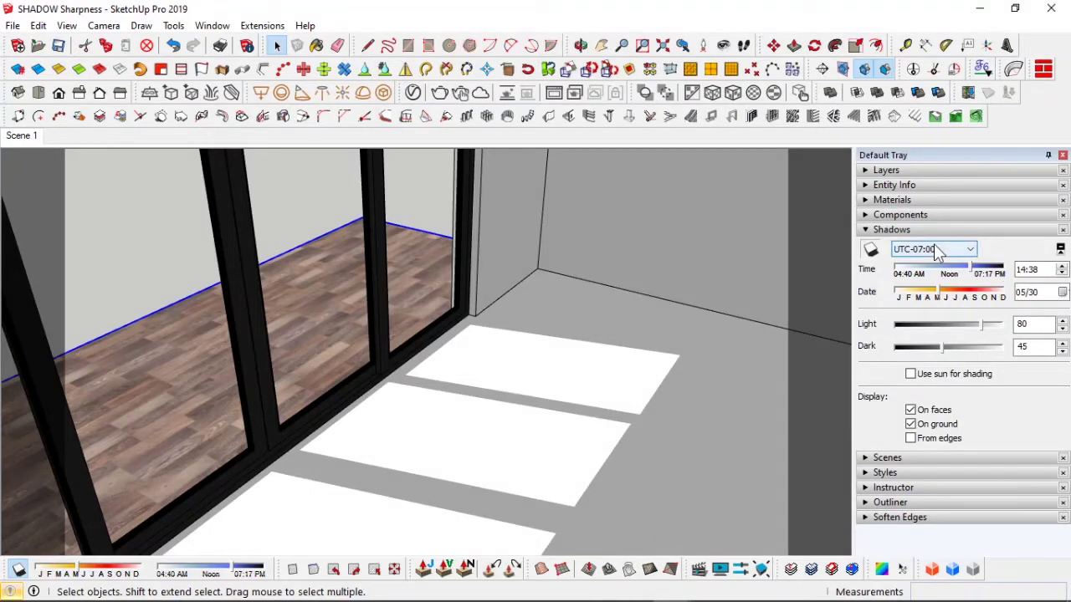
{"action": "left_click", "coordinate": [878, 231]}
{"action": "left_click", "coordinate": [1062, 155]}
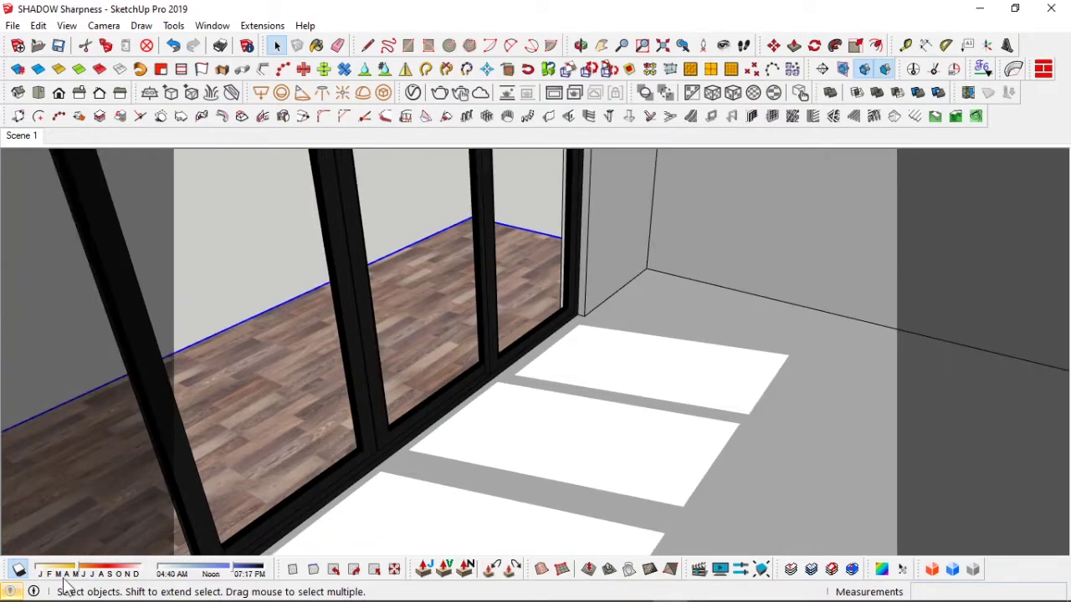
Nudge the sun date to sunrise 05:01 AM, sunset 06:54 PM, and adjust the time so floor patches stretch farther
{"action": "left_click", "coordinate": [88, 574]}
{"action": "left_click_drag", "start_coordinate": [88, 574], "coordinate": [90, 574]}
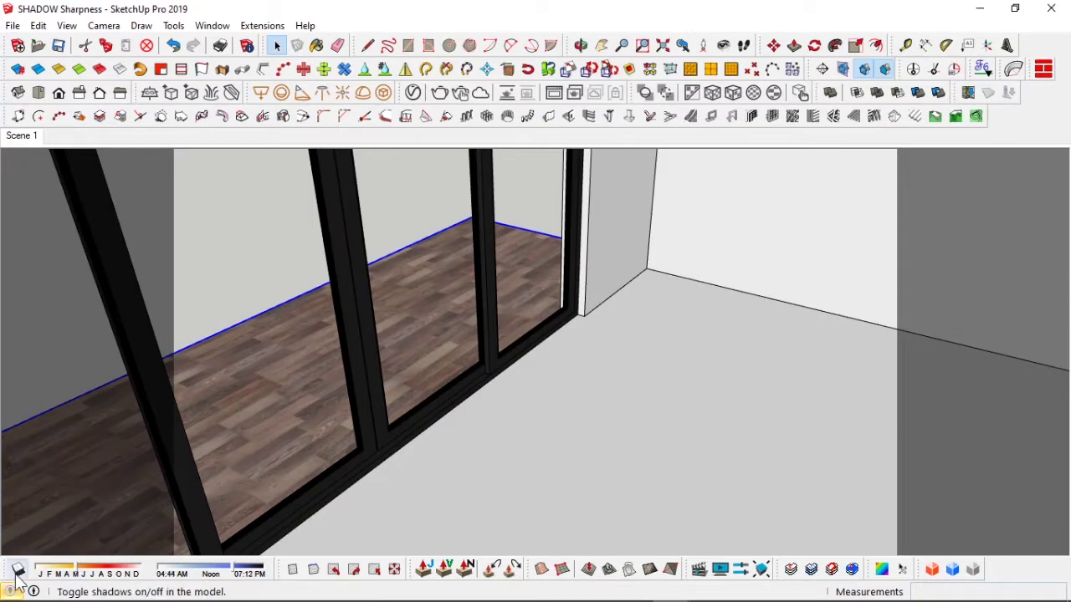
{"action": "left_click", "coordinate": [19, 570]}
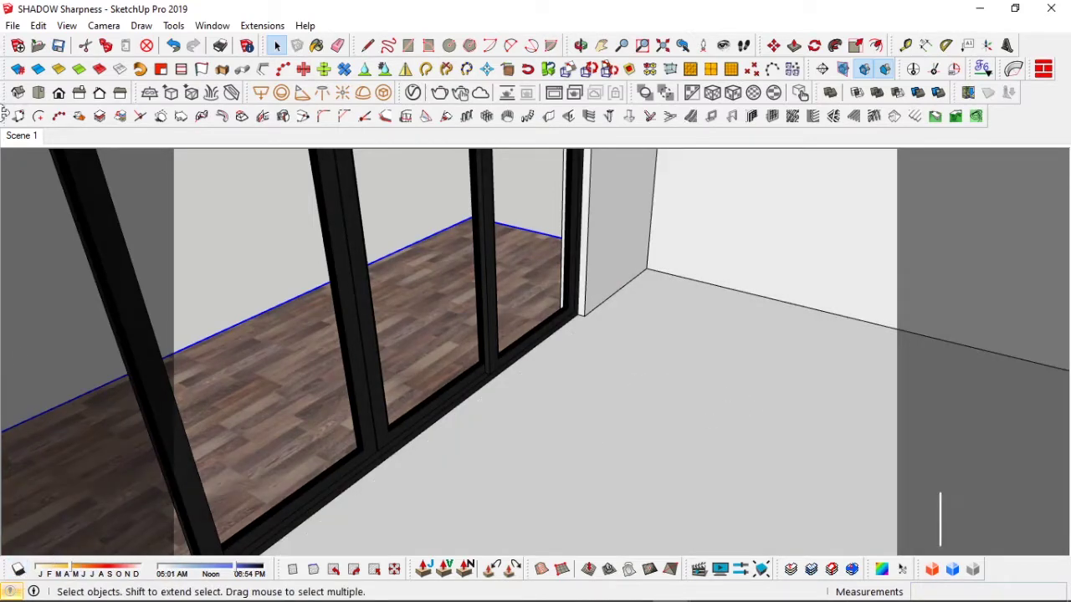
{"action": "left_click", "coordinate": [18, 569]}
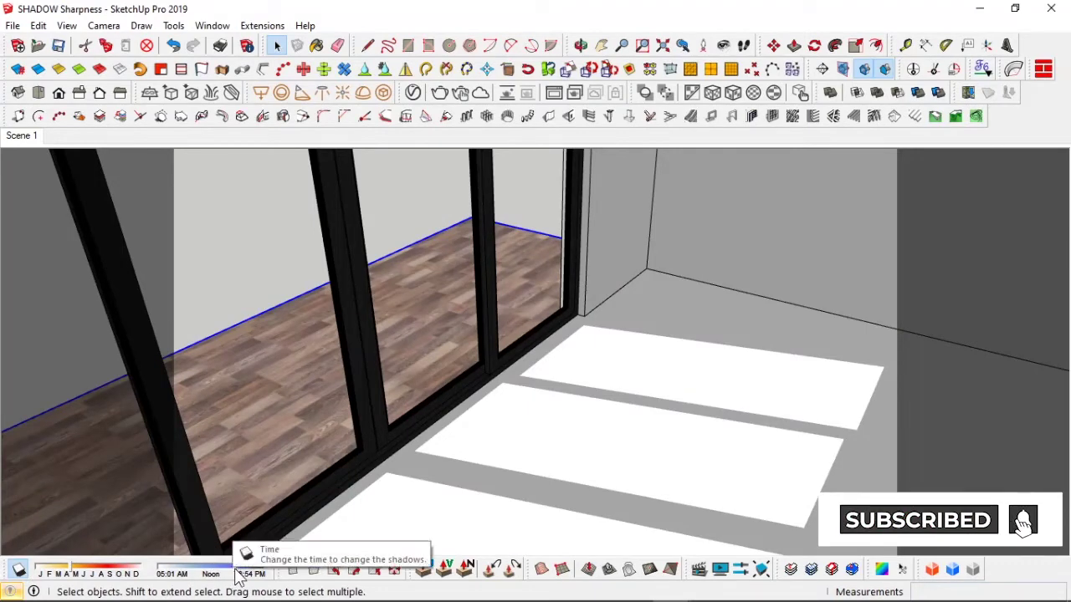
{"action": "mouse_move", "coordinate": [237, 577]}
{"action": "left_mouse_down"}
{"action": "mouse_move", "coordinate": [246, 574]}
{"action": "mouse_move", "coordinate": [239, 579]}
{"action": "left_mouse_up"}
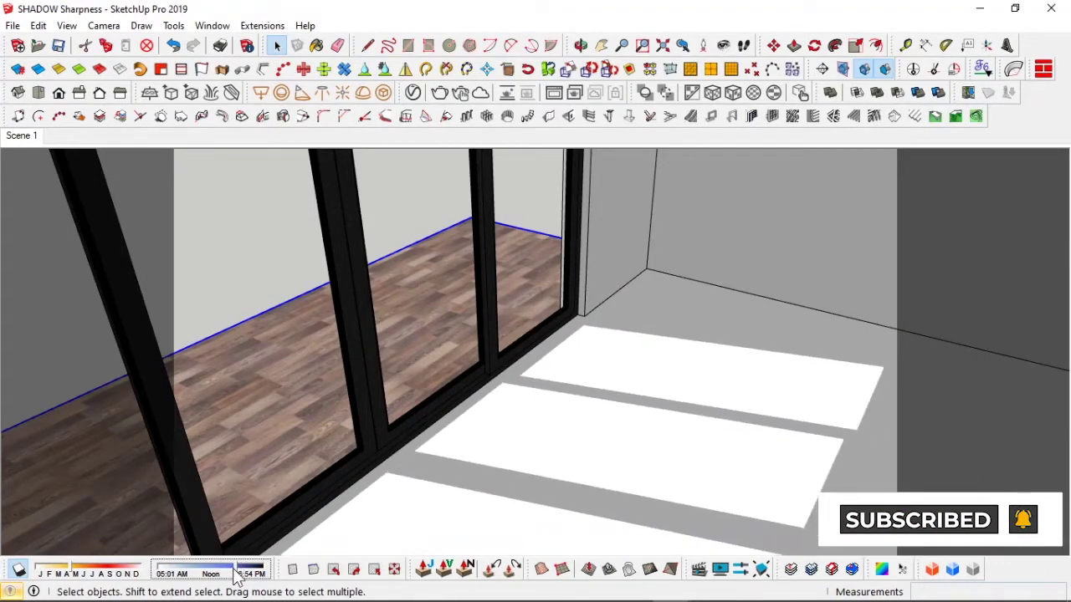
{"action": "right_click", "coordinate": [24, 138]}
Update Scene 1 with the new shadows and run an interactive V-Ray render zoomed to 200%
{"action": "left_click", "coordinate": [53, 203]}
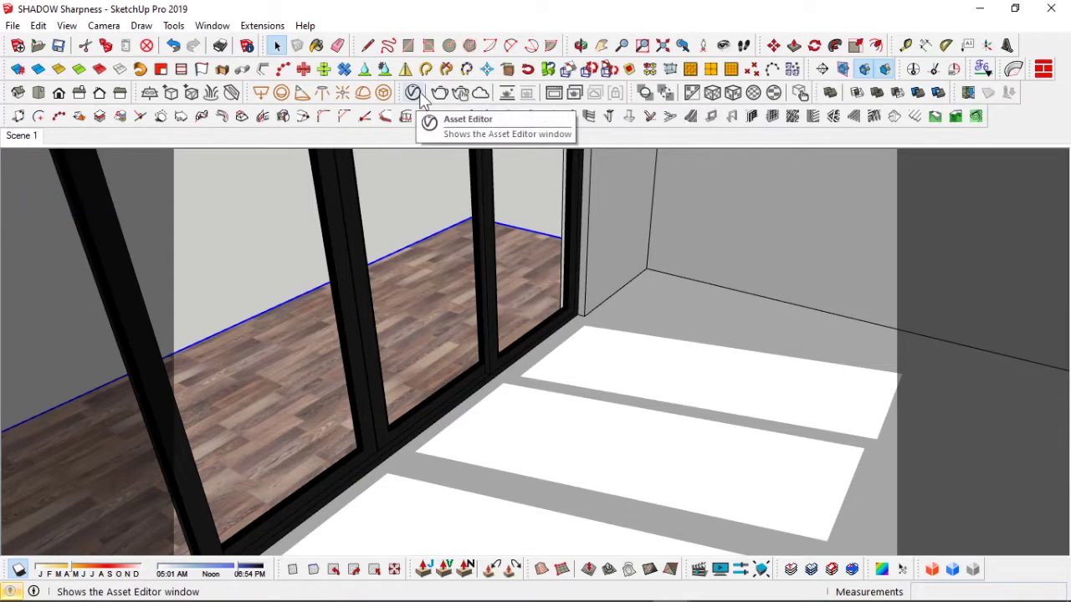
{"action": "left_click", "coordinate": [461, 94]}
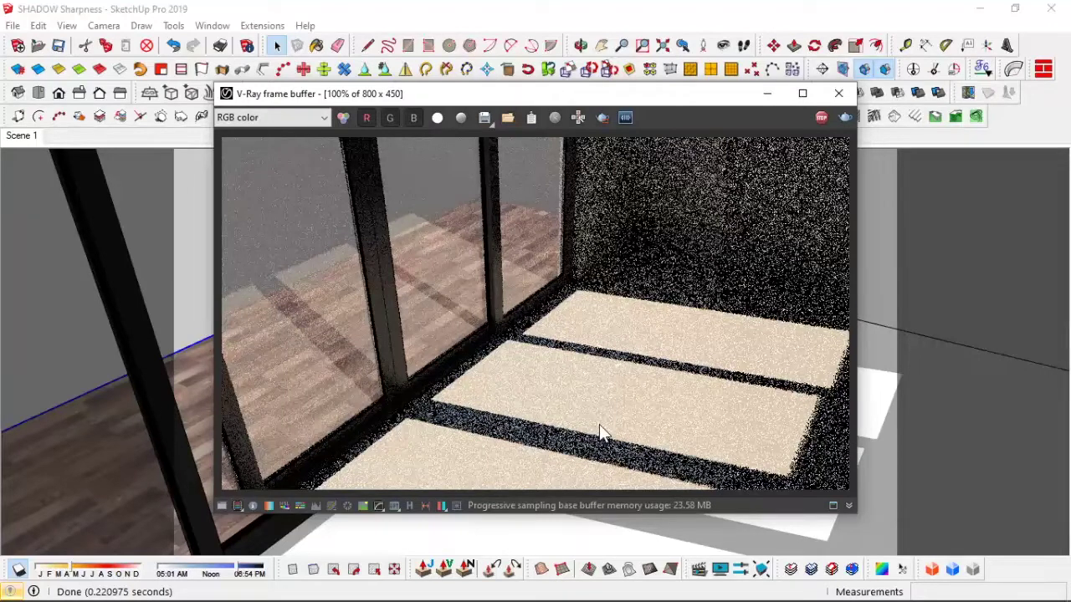
{"action": "scroll", "coordinate": [440, 394], "scroll_direction": "up", "scroll_amount": 1}
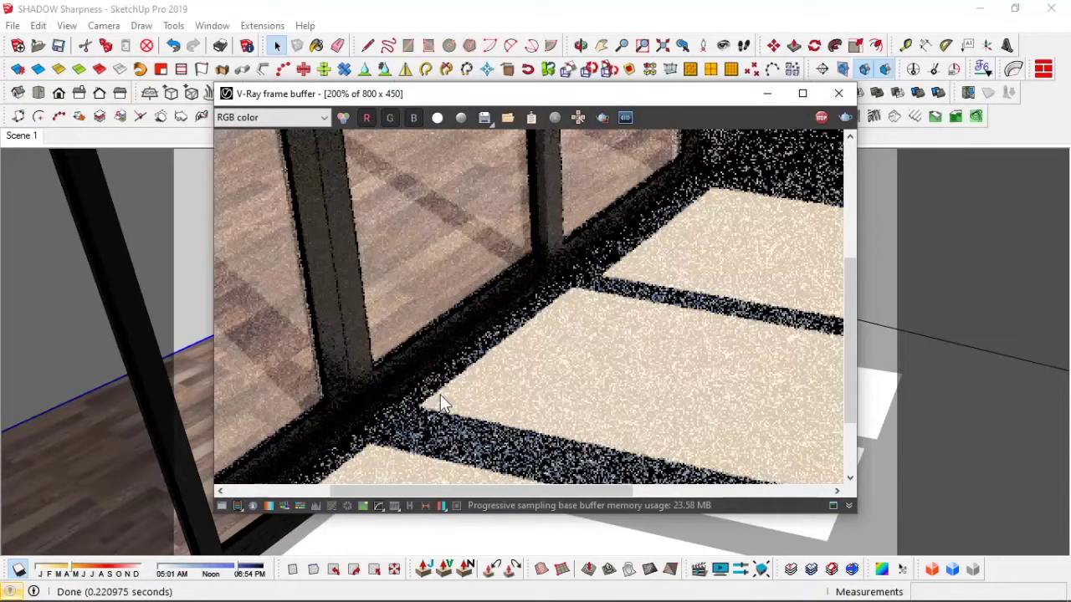
Change the SunLight's Size Multiplier from 1 to 10 in the Asset Editor Lights tab
{"action": "left_click", "coordinate": [407, 84]}
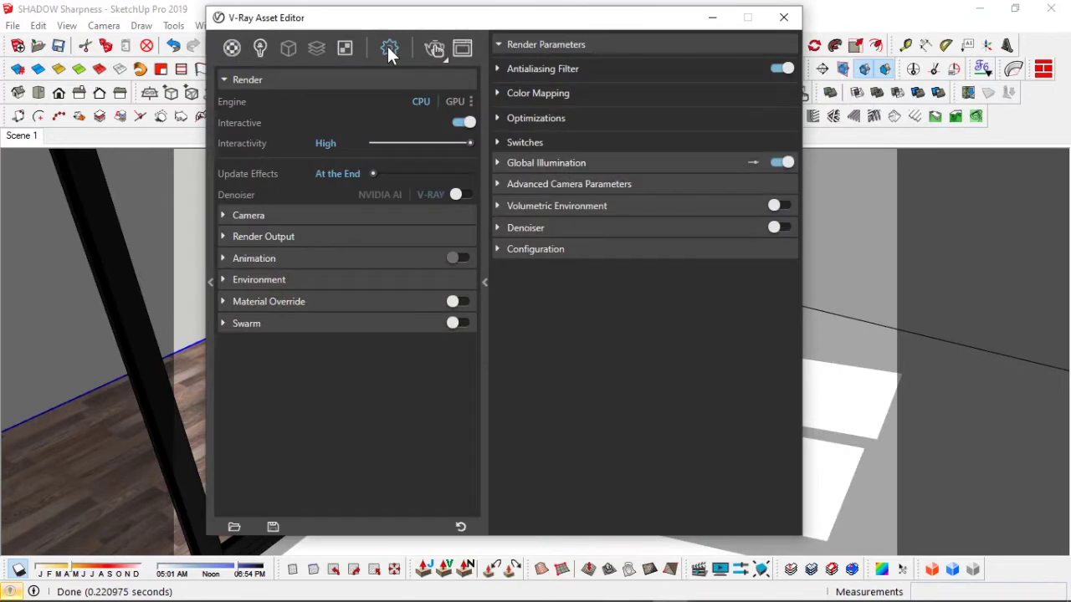
{"action": "left_click", "coordinate": [260, 47]}
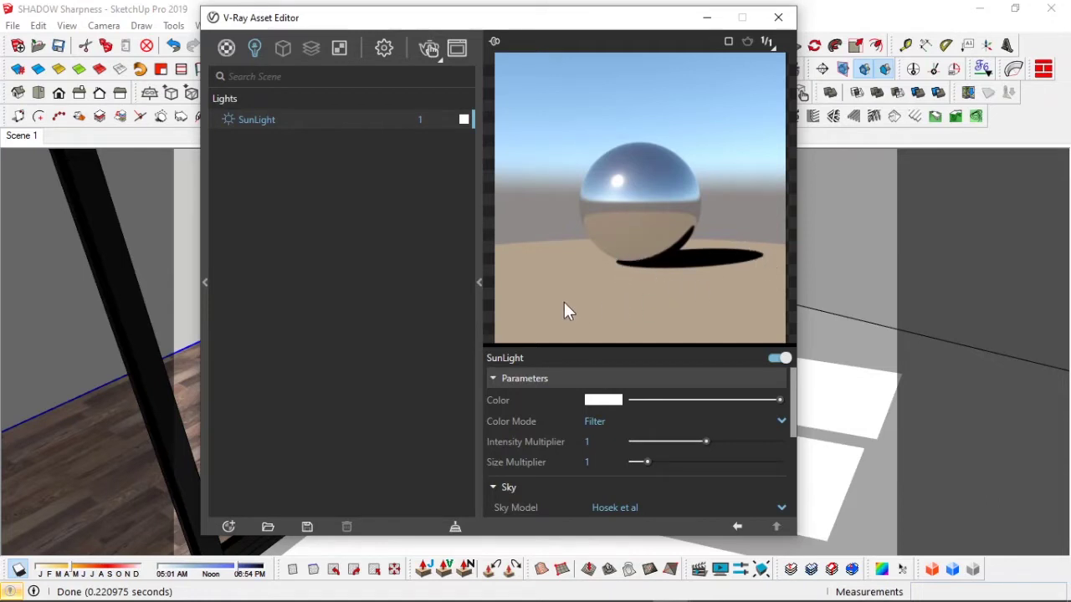
{"action": "mouse_move", "coordinate": [512, 467]}
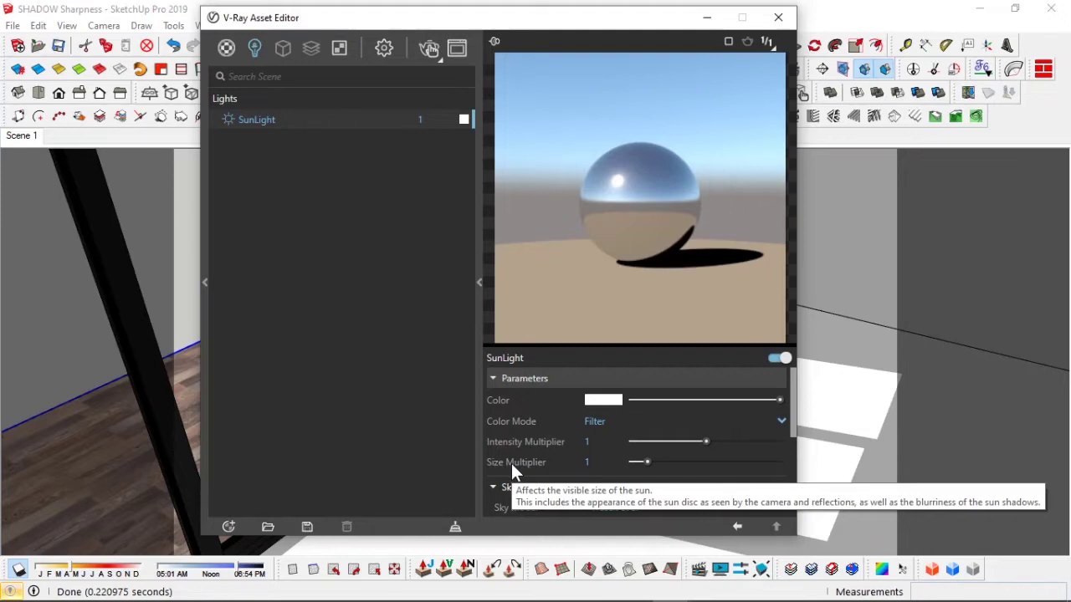
{"action": "left_click", "coordinate": [598, 462]}
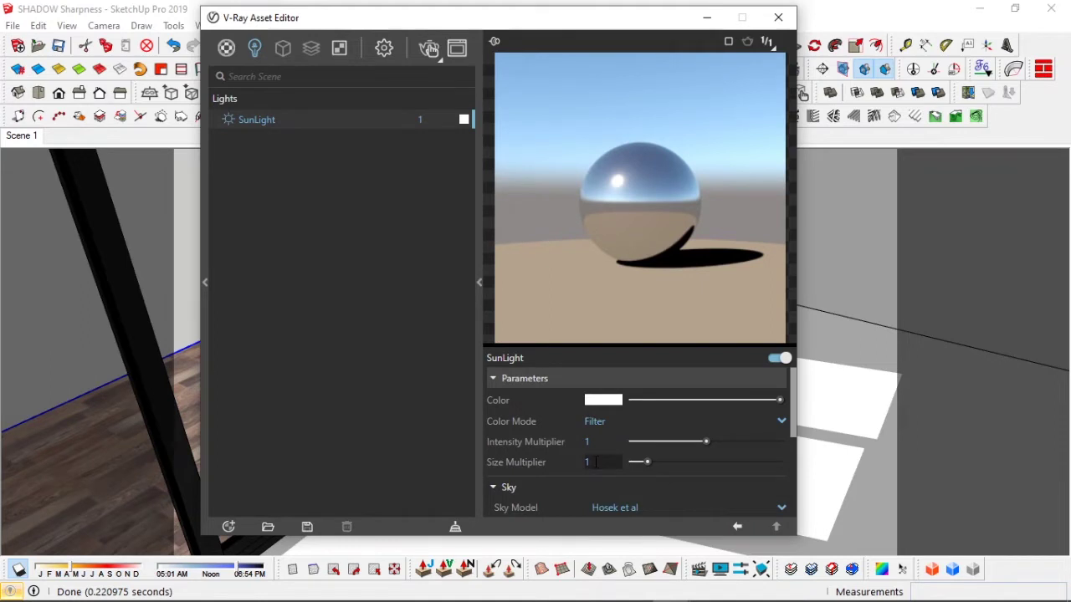
{"action": "type", "text": "0"}
{"action": "key", "text": "Return"}
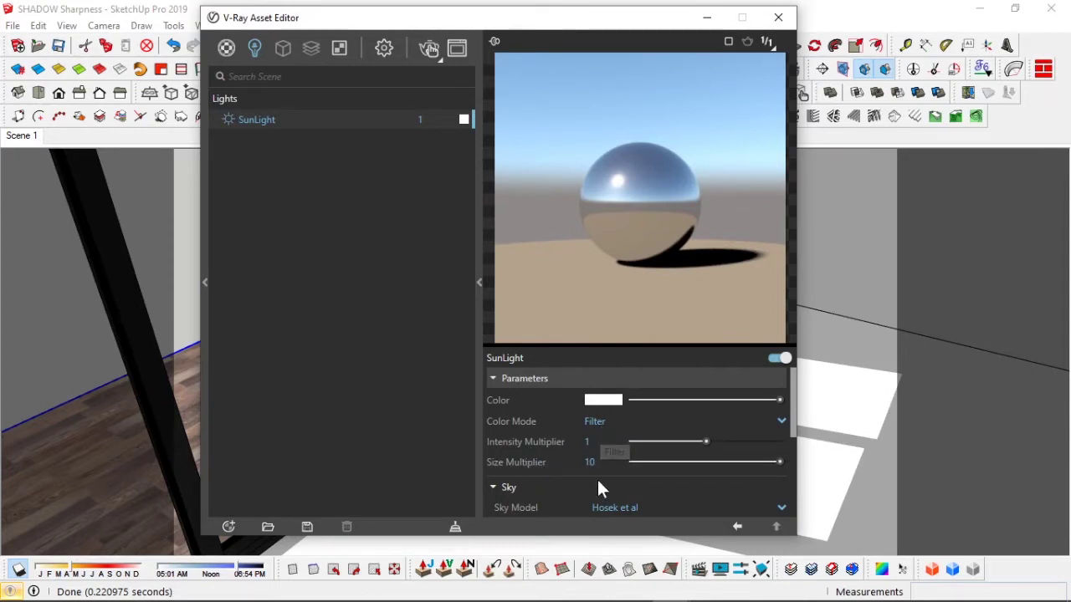
{"action": "scroll", "coordinate": [592, 490], "scroll_direction": "down", "scroll_amount": 1}
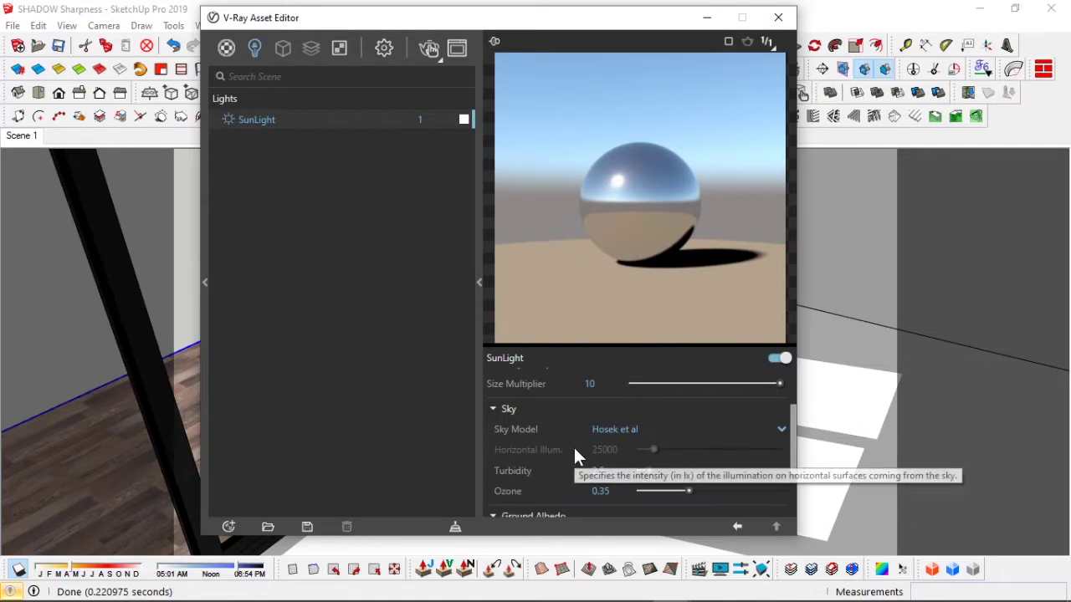
{"action": "scroll", "coordinate": [573, 451], "scroll_direction": "up", "scroll_amount": 1}
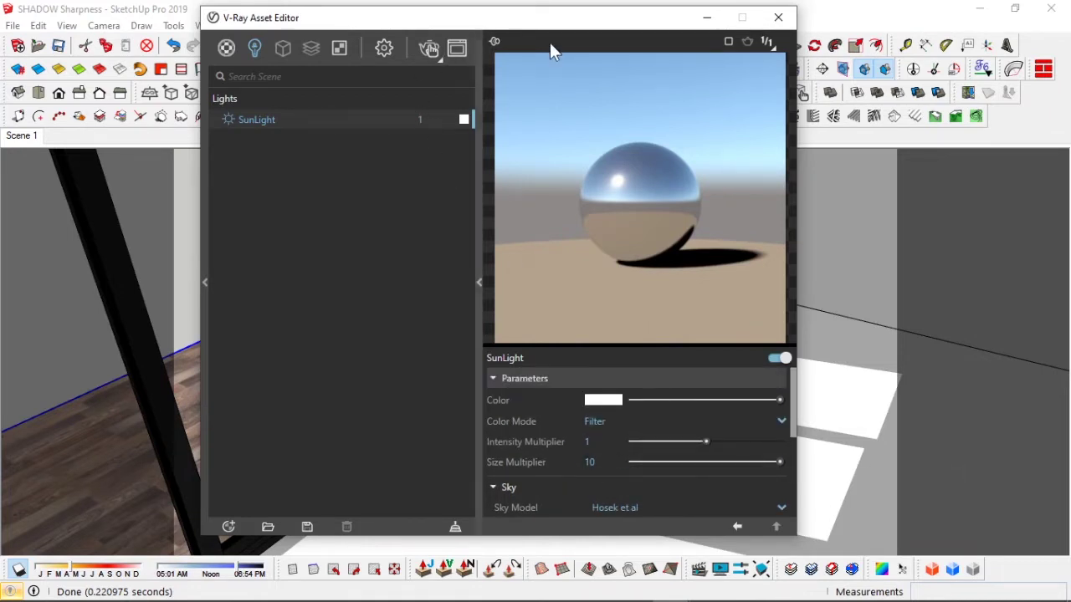
Reopen the Asset Editor and frame buffer, and re-render the interior with the size-10 sun
{"action": "left_click", "coordinate": [779, 17]}
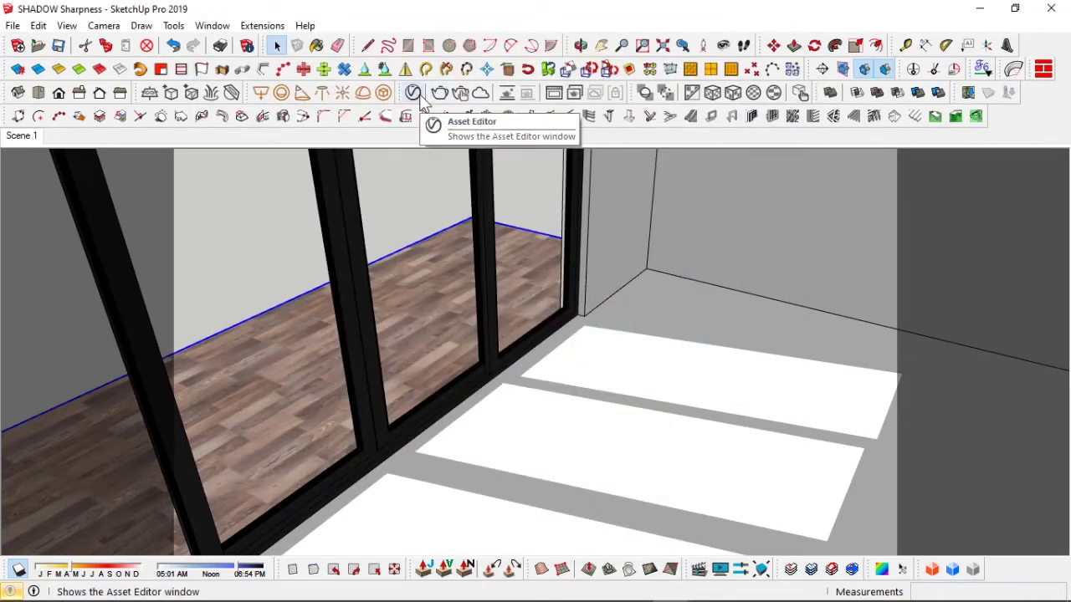
{"action": "left_click", "coordinate": [414, 93]}
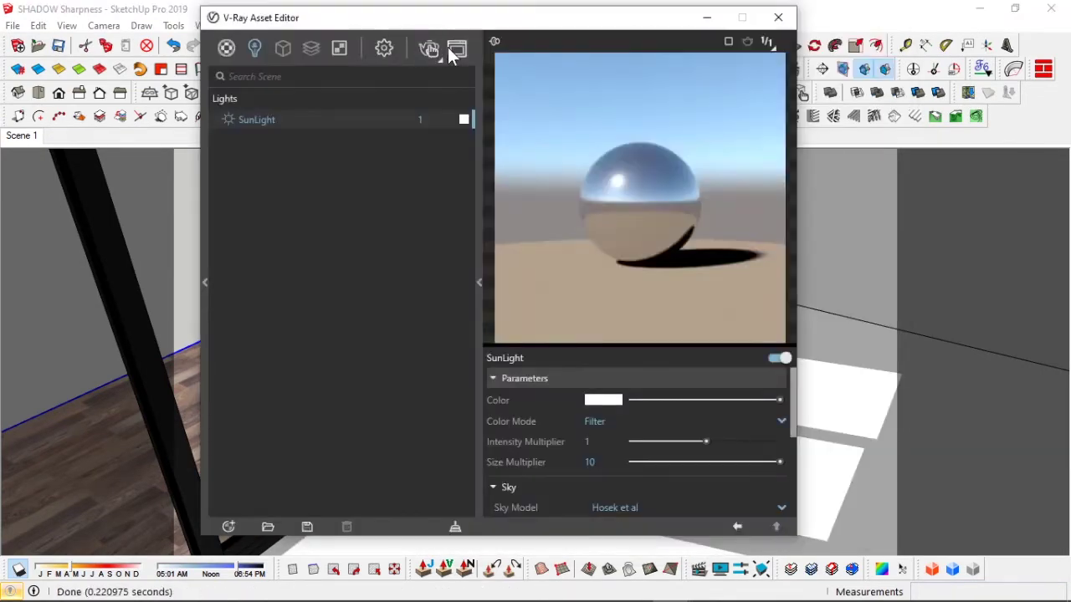
{"action": "left_click", "coordinate": [450, 49]}
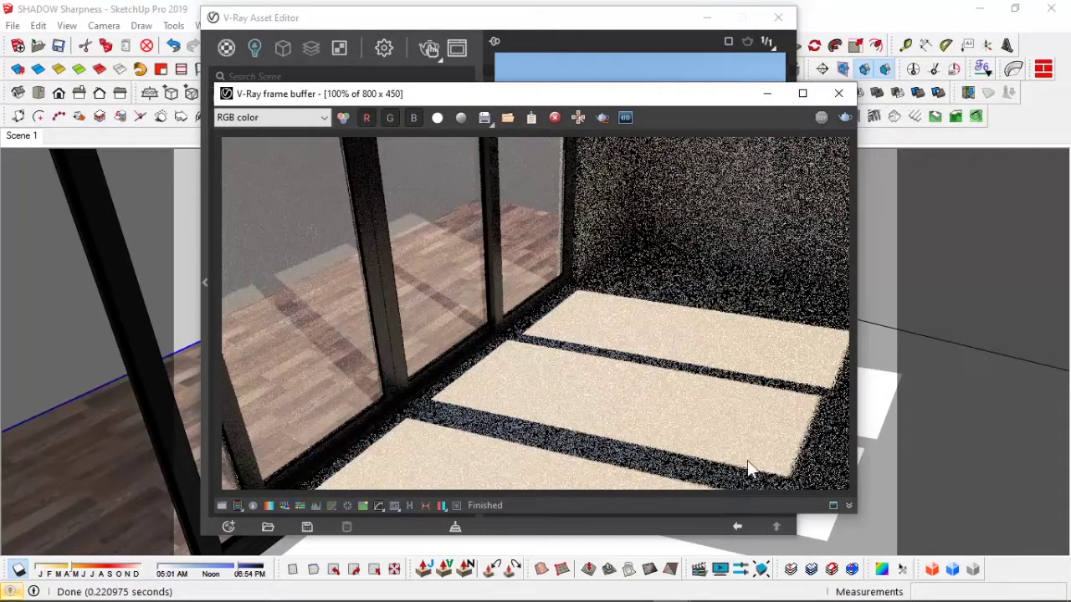
{"action": "left_click", "coordinate": [844, 121]}
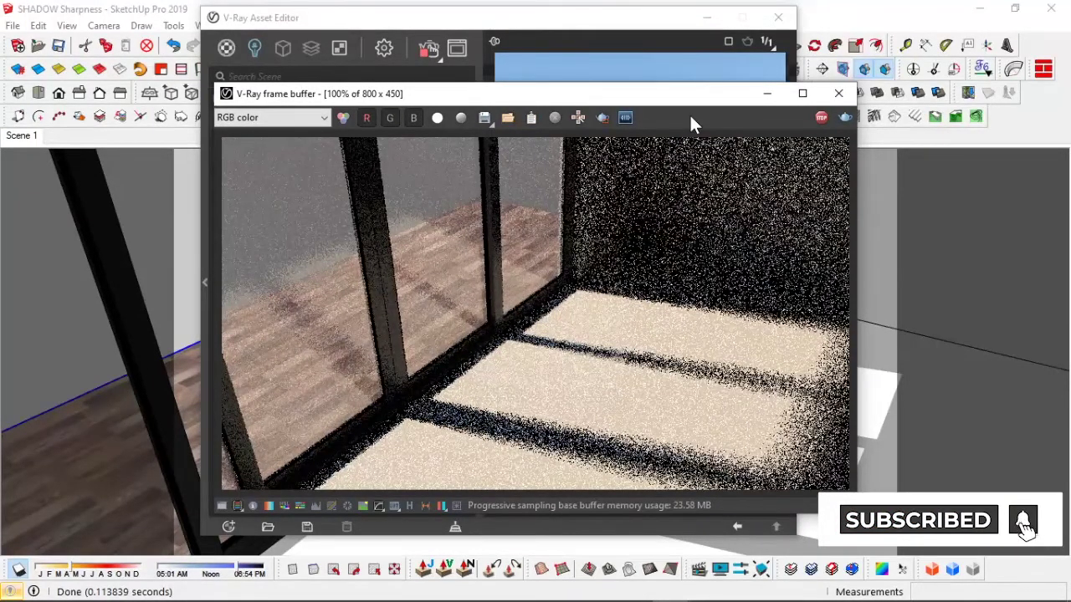
{"action": "left_click", "coordinate": [383, 47]}
Lower the camera Exposure Value from 14.24 to 13 and bring the frame buffer render forward
{"action": "left_click", "coordinate": [298, 238]}
{"action": "left_click", "coordinate": [297, 238]}
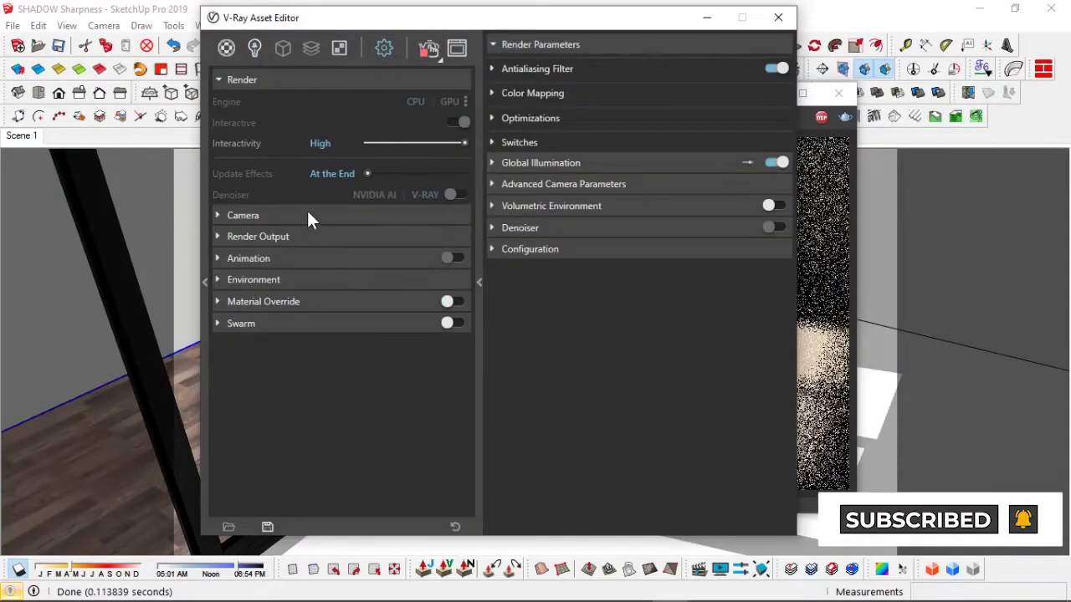
{"action": "left_click", "coordinate": [306, 212]}
{"action": "left_click", "coordinate": [322, 308]}
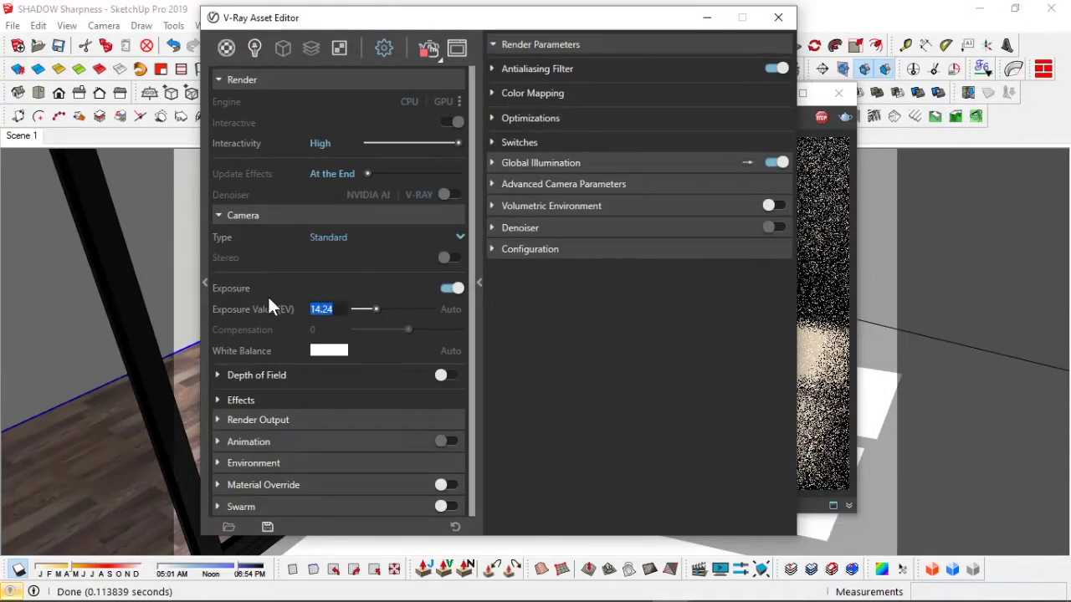
{"action": "type", "text": "13"}
{"action": "key", "text": "Return"}
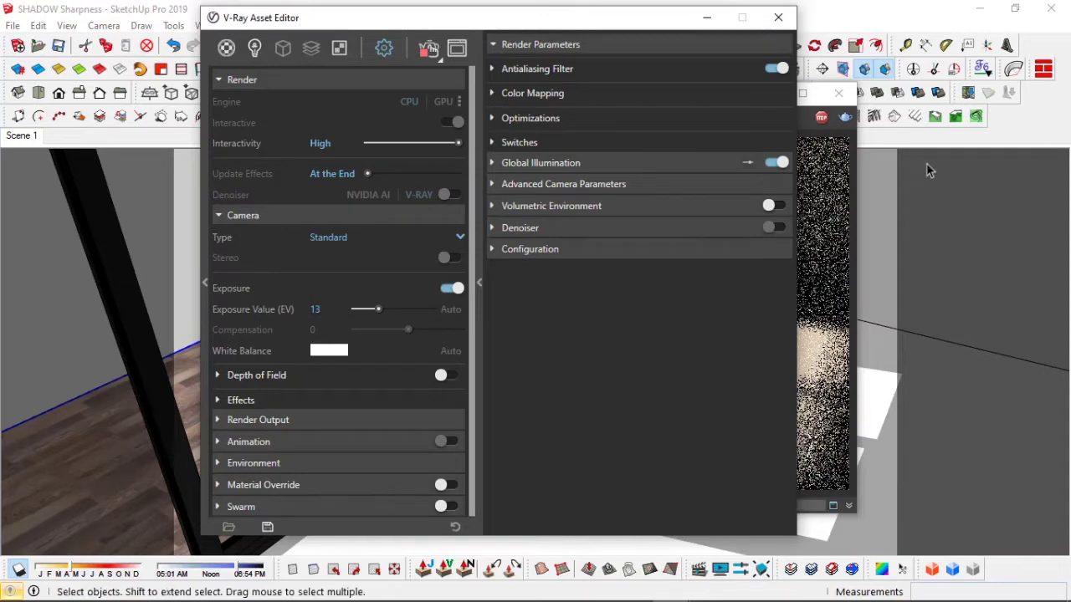
{"action": "left_click", "coordinate": [821, 241]}
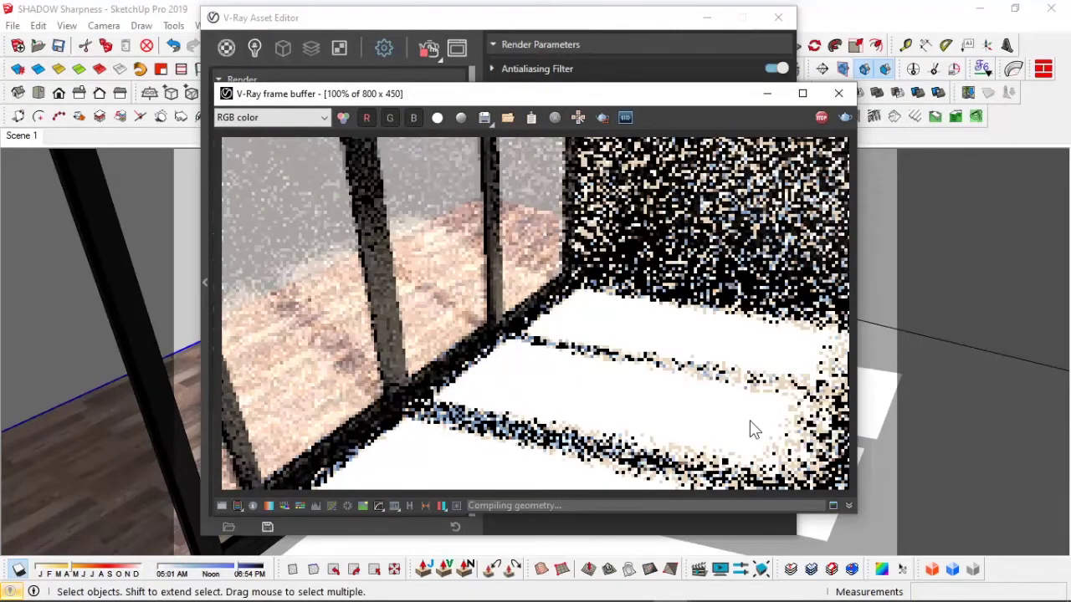
{"action": "left_click_drag", "start_coordinate": [587, 94], "coordinate": [528, 97]}
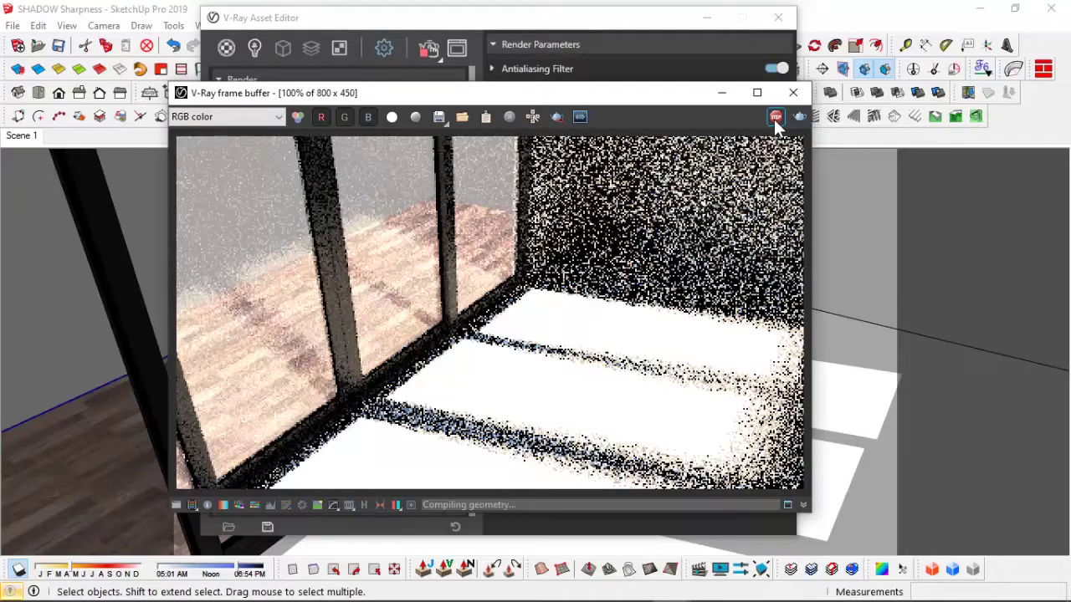
{"action": "left_click", "coordinate": [386, 48]}
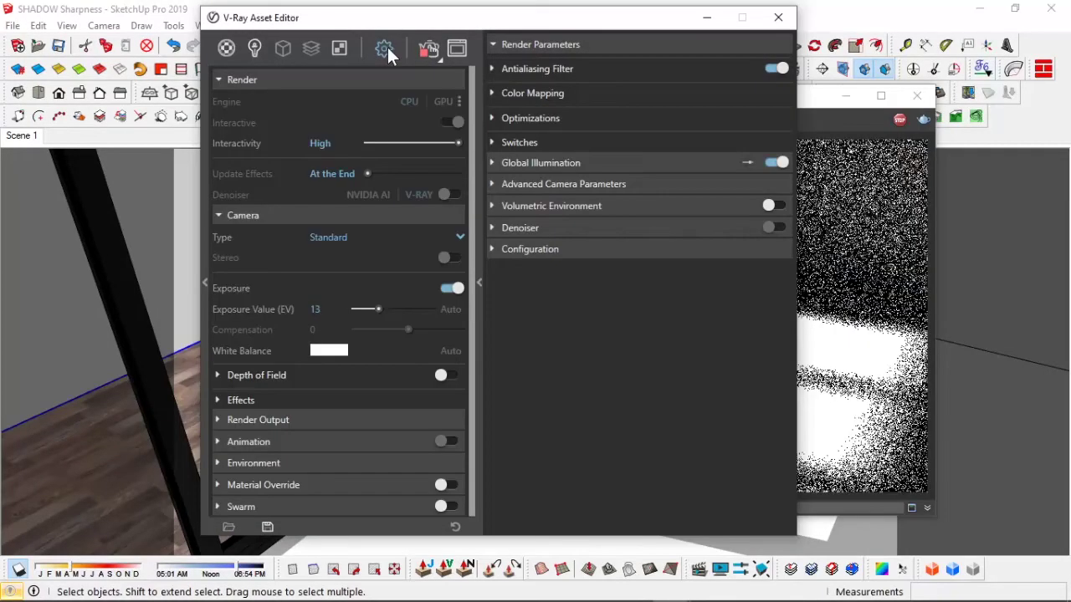
Set the SunLight's Size Multiplier back to 1
{"action": "left_click", "coordinate": [254, 47]}
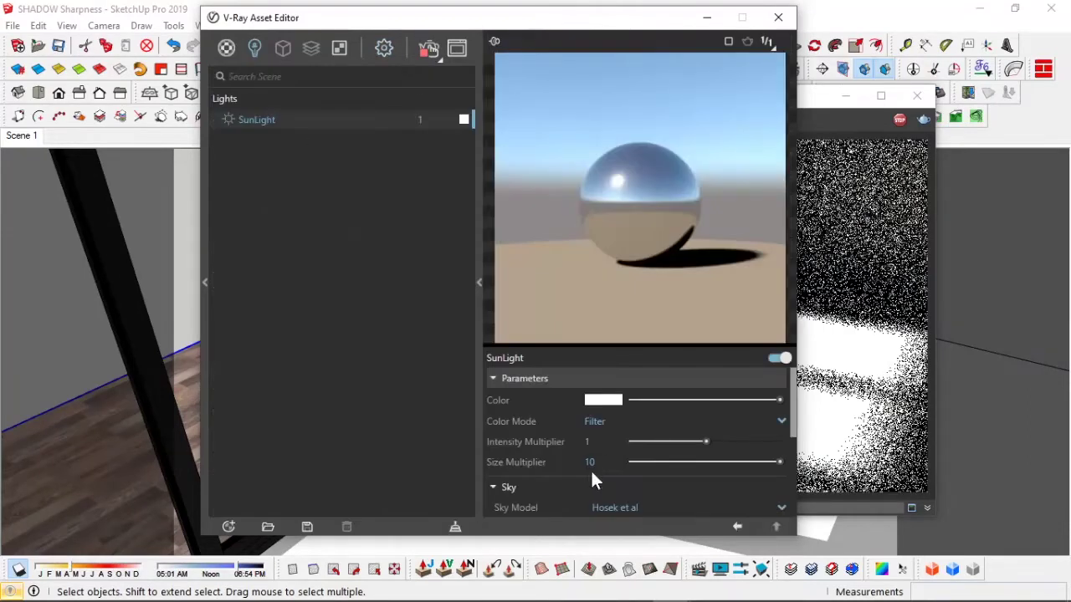
{"action": "double_click", "coordinate": [576, 462]}
{"action": "type", "text": "1"}
{"action": "key", "text": "Return"}
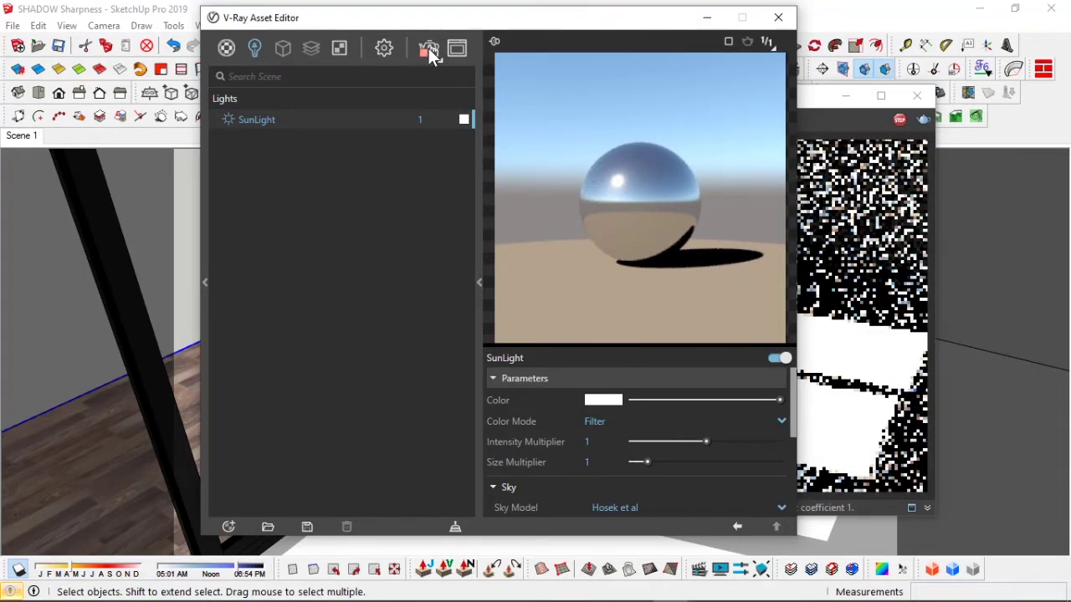
{"action": "left_click", "coordinate": [708, 16]}
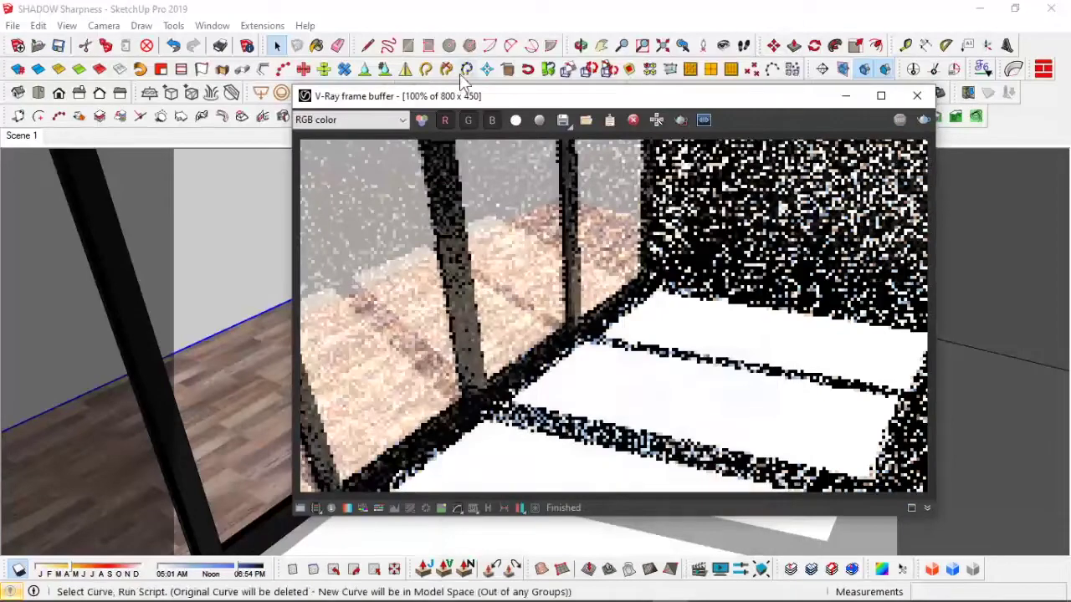
{"action": "left_click_drag", "start_coordinate": [474, 97], "coordinate": [423, 113]}
{"action": "left_click", "coordinate": [415, 93]}
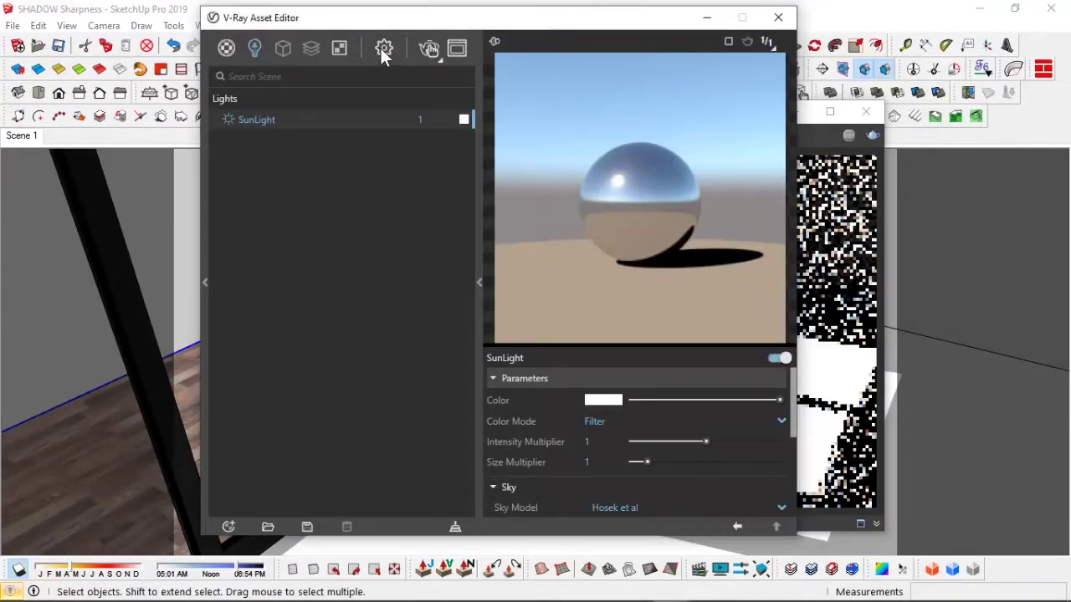
Turn off Interactive and Progressive rendering to use bucket rendering
{"action": "left_click", "coordinate": [383, 48]}
{"action": "left_click", "coordinate": [452, 122]}
{"action": "left_click", "coordinate": [451, 142]}
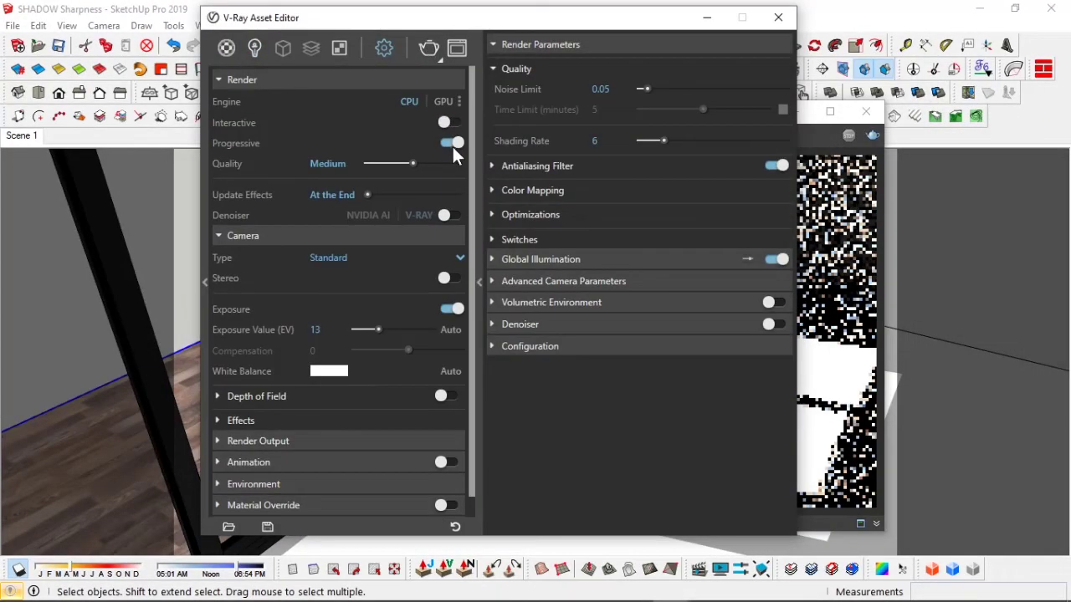
{"action": "left_click", "coordinate": [450, 143]}
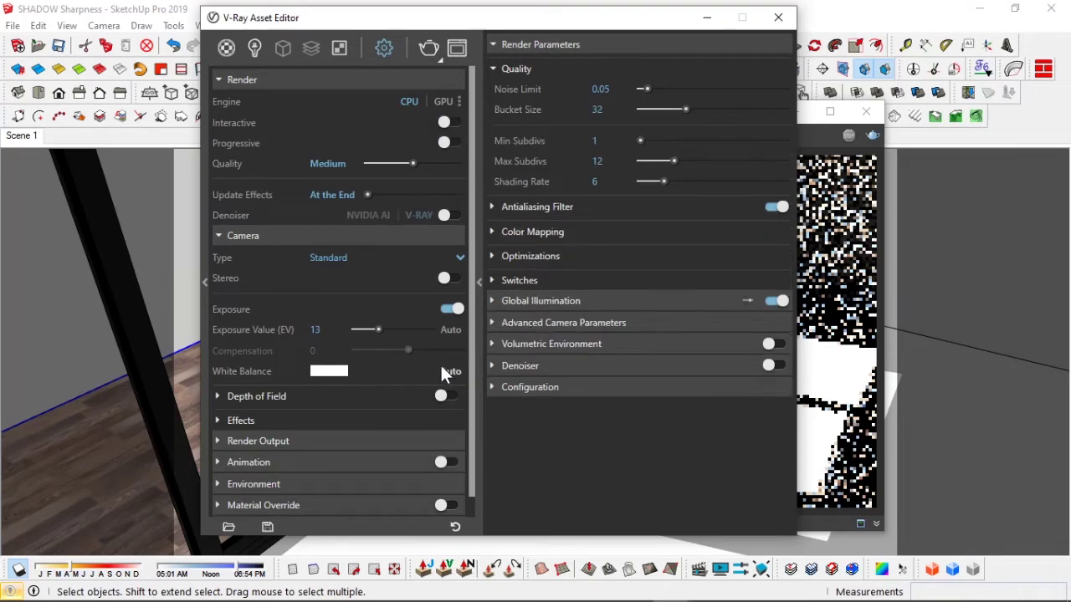
Enable the V-Ray Denoiser with the Mild preset and start a new render
{"action": "left_click", "coordinate": [603, 371]}
{"action": "left_click", "coordinate": [725, 367]}
{"action": "left_click", "coordinate": [757, 366]}
{"action": "left_click", "coordinate": [778, 366]}
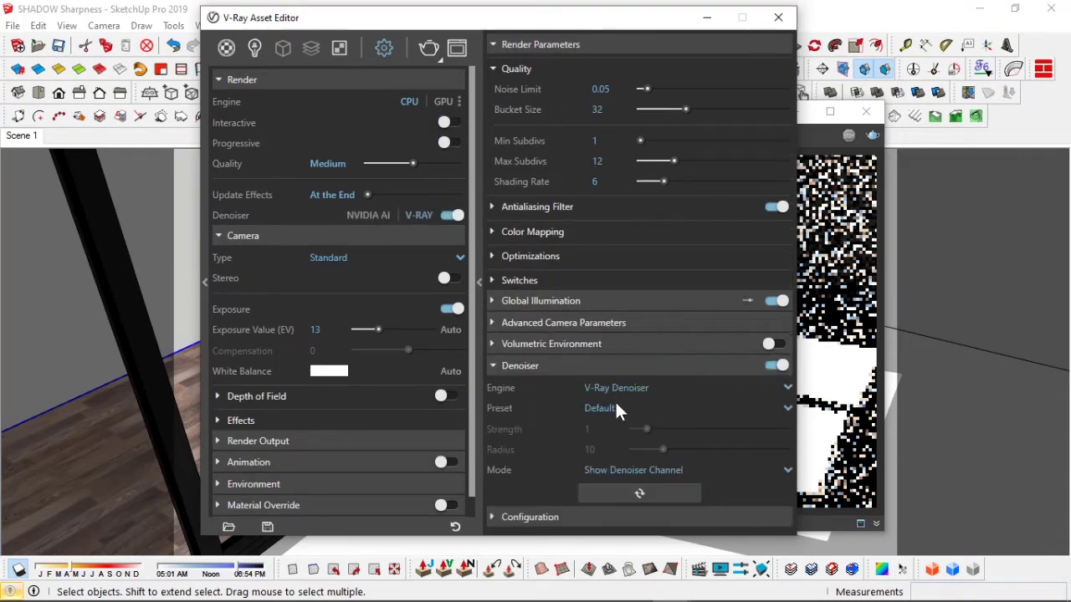
{"action": "left_click", "coordinate": [616, 403]}
{"action": "left_click", "coordinate": [614, 420]}
{"action": "left_click", "coordinate": [576, 367]}
{"action": "left_click", "coordinate": [294, 237]}
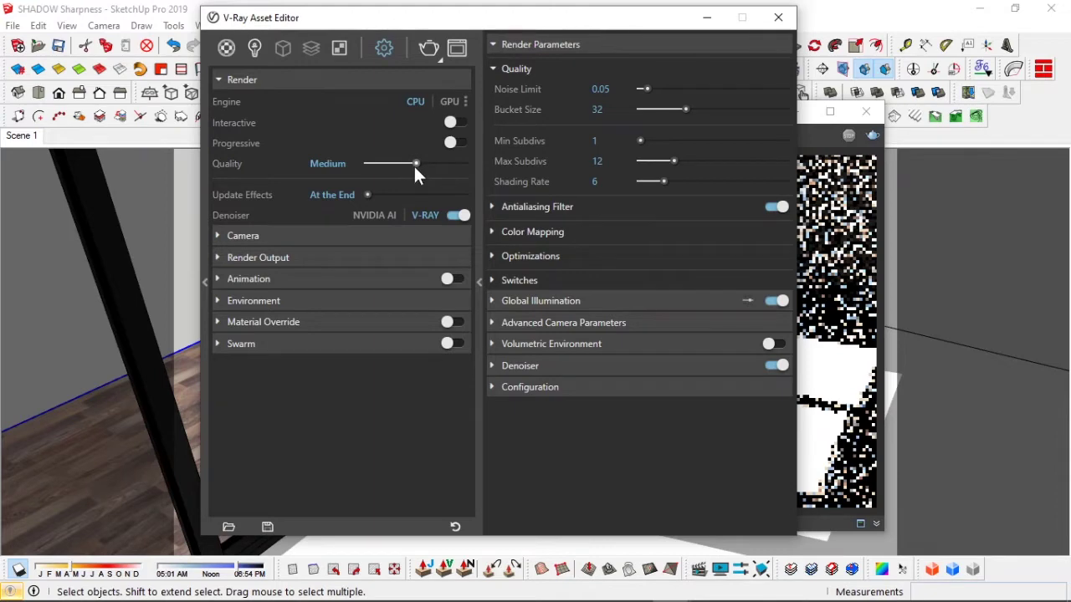
{"action": "left_click", "coordinate": [428, 46]}
{"action": "left_click_drag", "start_coordinate": [553, 121], "coordinate": [526, 113]}
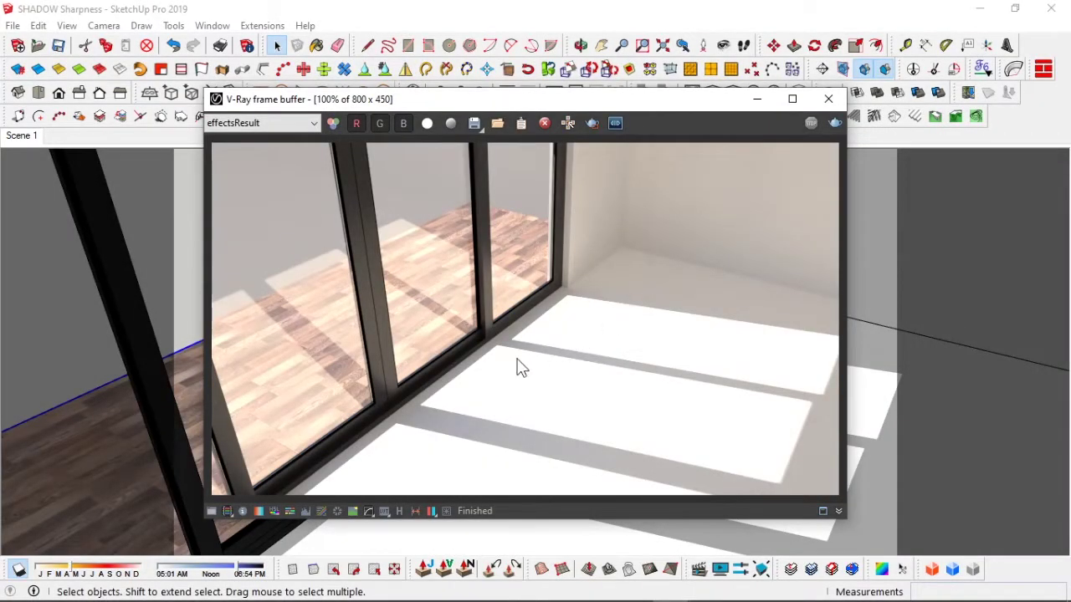
Zoom the frame buffer to 400% and pan across the floor to inspect the mullion shadow edges
{"action": "scroll", "coordinate": [519, 368], "scroll_direction": "up", "scroll_amount": 1}
{"action": "middle_click_drag", "start_coordinate": [542, 377], "coordinate": [437, 270]}
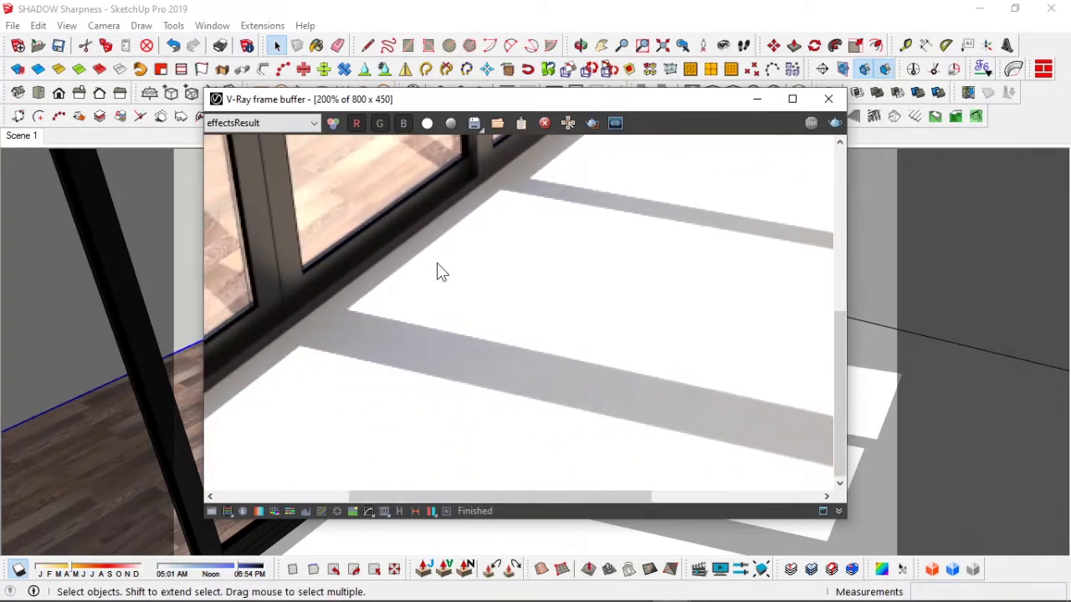
{"action": "scroll", "coordinate": [443, 339], "scroll_direction": "up", "scroll_amount": 1}
{"action": "middle_click_drag", "start_coordinate": [442, 334], "coordinate": [788, 322]}
{"action": "scroll", "coordinate": [368, 275], "scroll_direction": "down", "scroll_amount": 1}
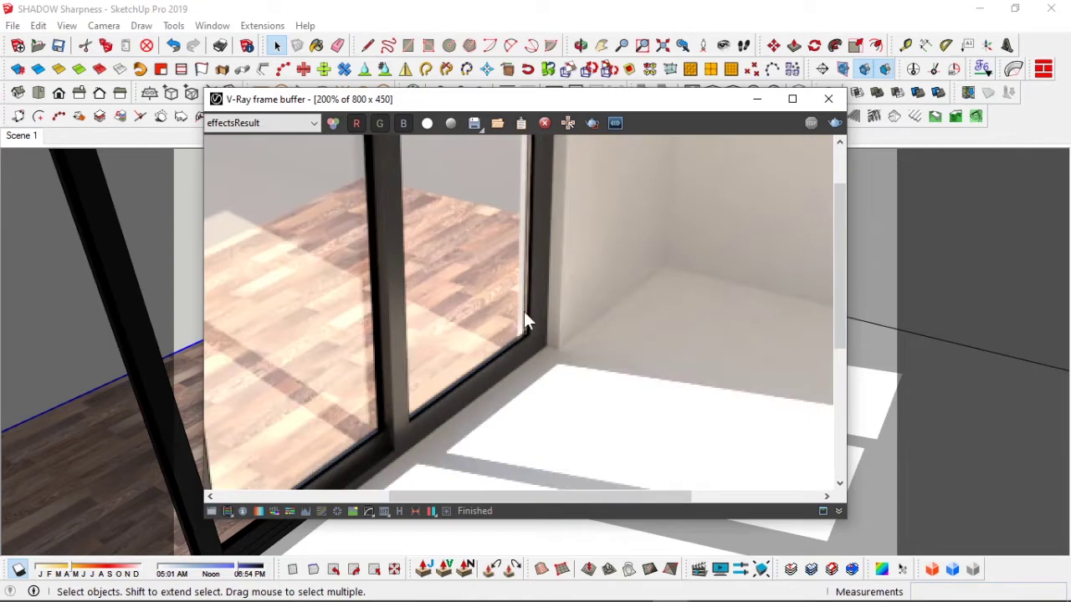
{"action": "scroll", "coordinate": [602, 348], "scroll_direction": "down", "scroll_amount": 1}
{"action": "scroll", "coordinate": [725, 411], "scroll_direction": "up", "scroll_amount": 2}
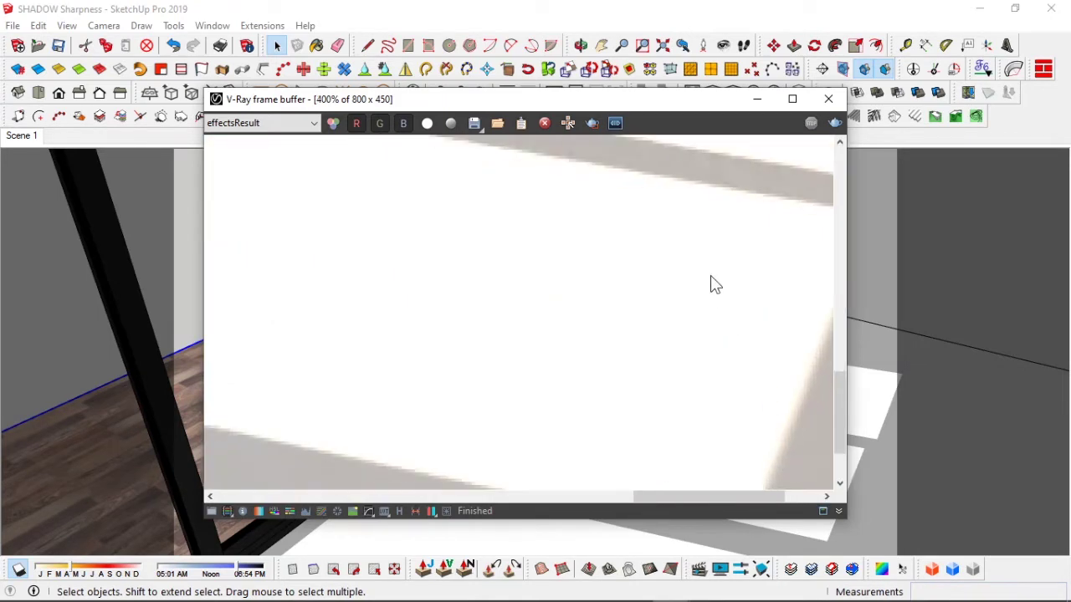
{"action": "scroll", "coordinate": [707, 342], "scroll_direction": "down", "scroll_amount": 1}
{"action": "middle_click_drag", "start_coordinate": [713, 256], "coordinate": [659, 195]}
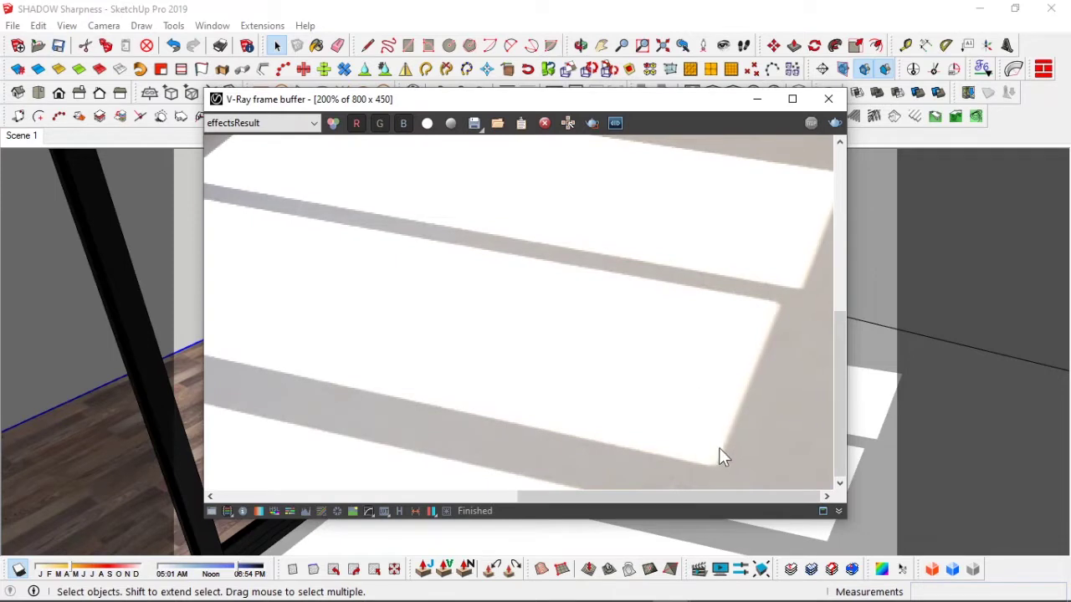
{"action": "scroll", "coordinate": [723, 468], "scroll_direction": "up", "scroll_amount": 1}
{"action": "middle_click_drag", "start_coordinate": [724, 476], "coordinate": [710, 426]}
{"action": "scroll", "coordinate": [710, 426], "scroll_direction": "up", "scroll_amount": 1}
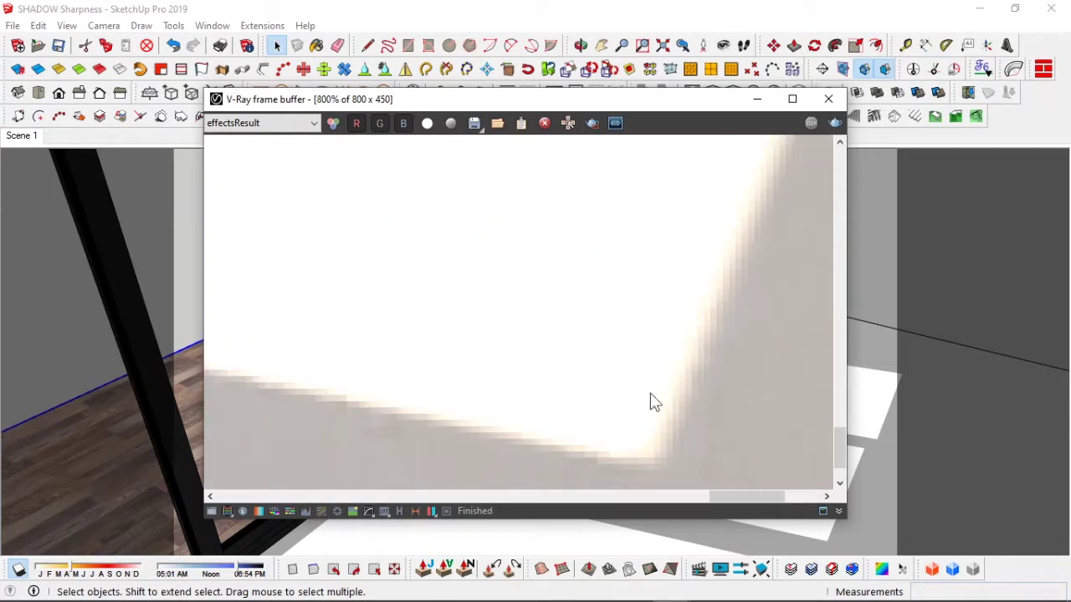
{"action": "scroll", "coordinate": [690, 385], "scroll_direction": "up", "scroll_amount": 1}
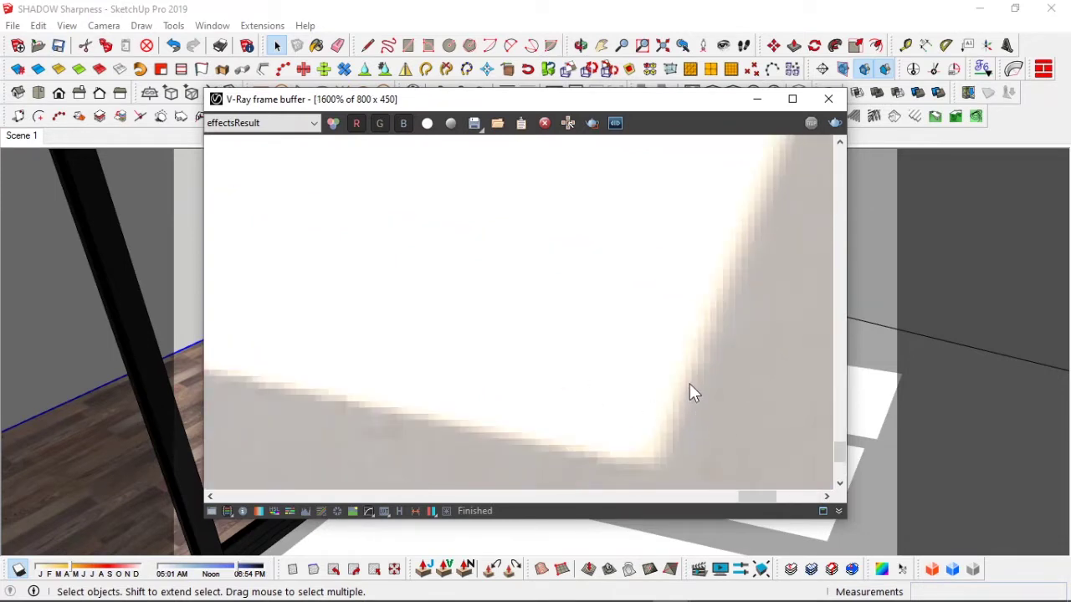
{"action": "scroll", "coordinate": [691, 392], "scroll_direction": "down", "scroll_amount": 1}
{"action": "scroll", "coordinate": [693, 393], "scroll_direction": "down", "scroll_amount": 3}
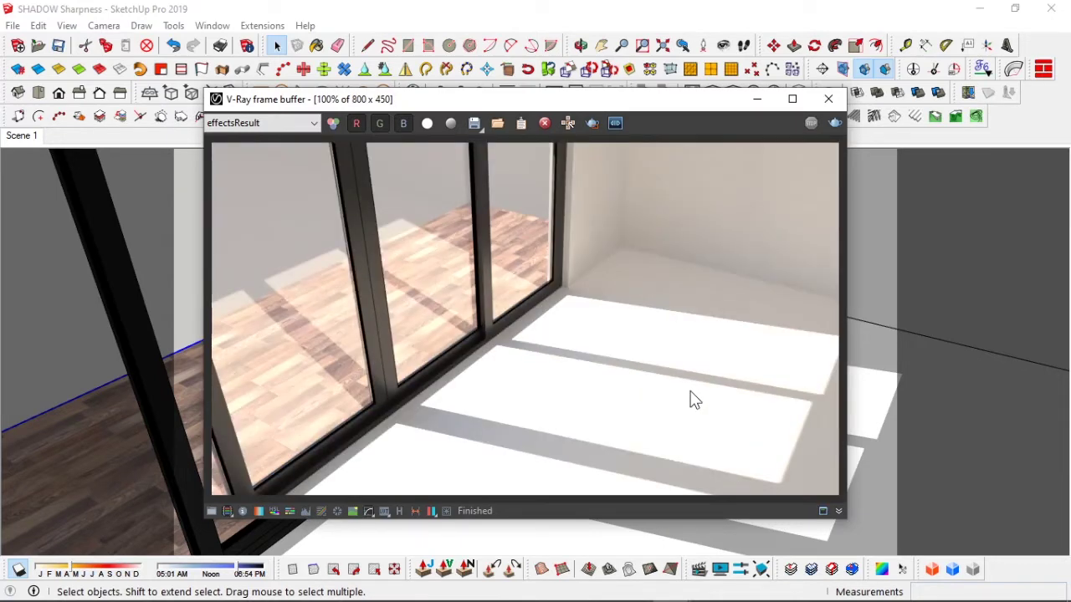
{"action": "scroll", "coordinate": [691, 394], "scroll_direction": "down", "scroll_amount": 1}
{"action": "scroll", "coordinate": [691, 393], "scroll_direction": "up", "scroll_amount": 1}
{"action": "scroll", "coordinate": [728, 393], "scroll_direction": "up", "scroll_amount": 2}
{"action": "scroll", "coordinate": [732, 394], "scroll_direction": "down", "scroll_amount": 2}
{"action": "scroll", "coordinate": [658, 397], "scroll_direction": "up", "scroll_amount": 1}
{"action": "scroll", "coordinate": [659, 397], "scroll_direction": "down", "scroll_amount": 1}
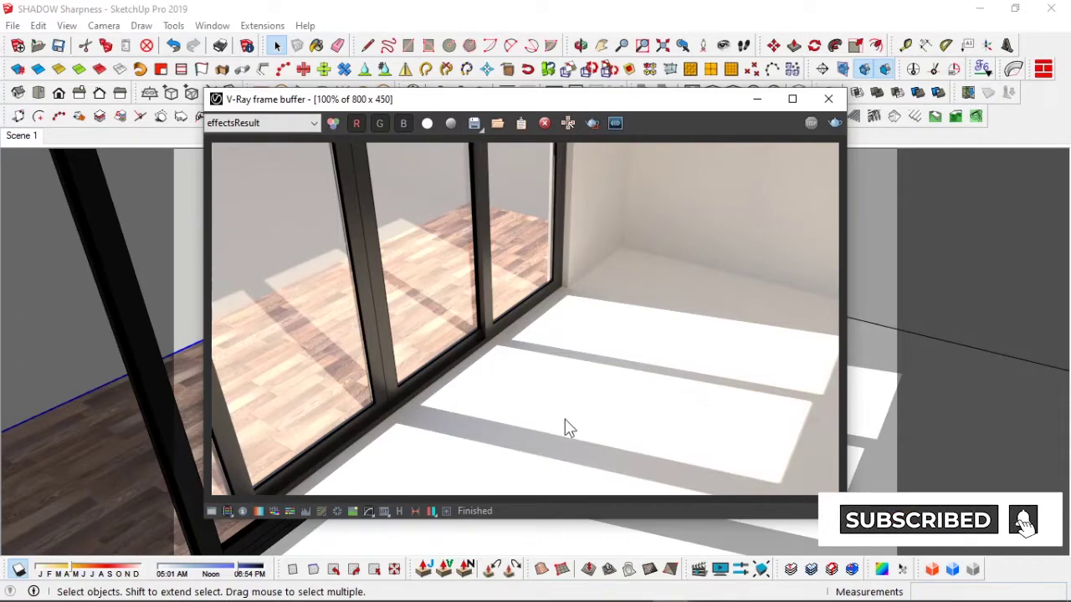
{"action": "scroll", "coordinate": [699, 453], "scroll_direction": "up", "scroll_amount": 2}
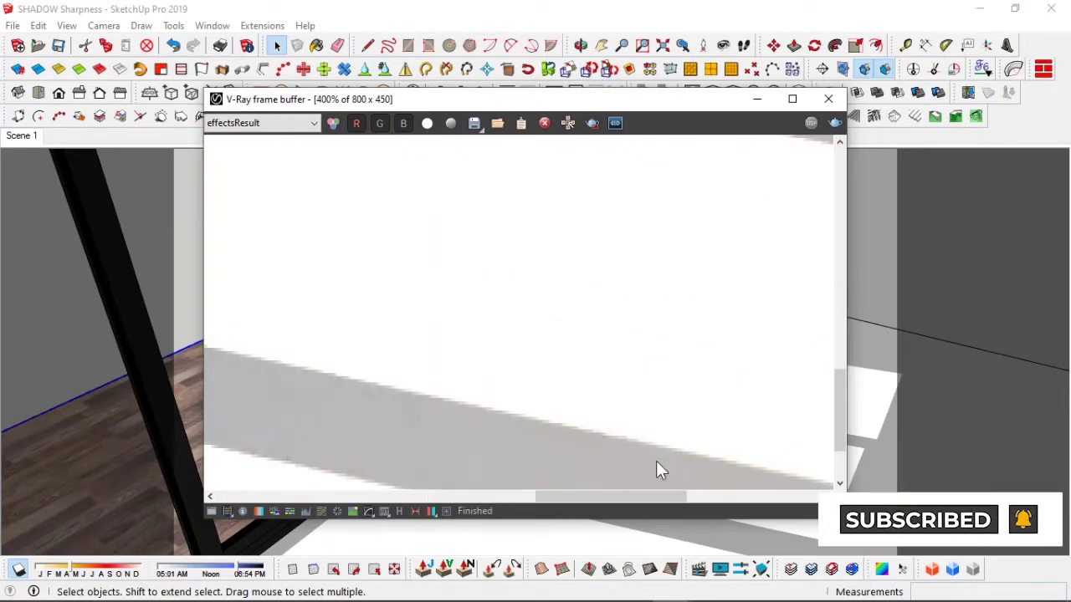
{"action": "left_click_drag", "start_coordinate": [363, 102], "coordinate": [357, 137]}
Check the SunLight in the Asset Editor's Lights list
{"action": "left_click", "coordinate": [417, 95]}
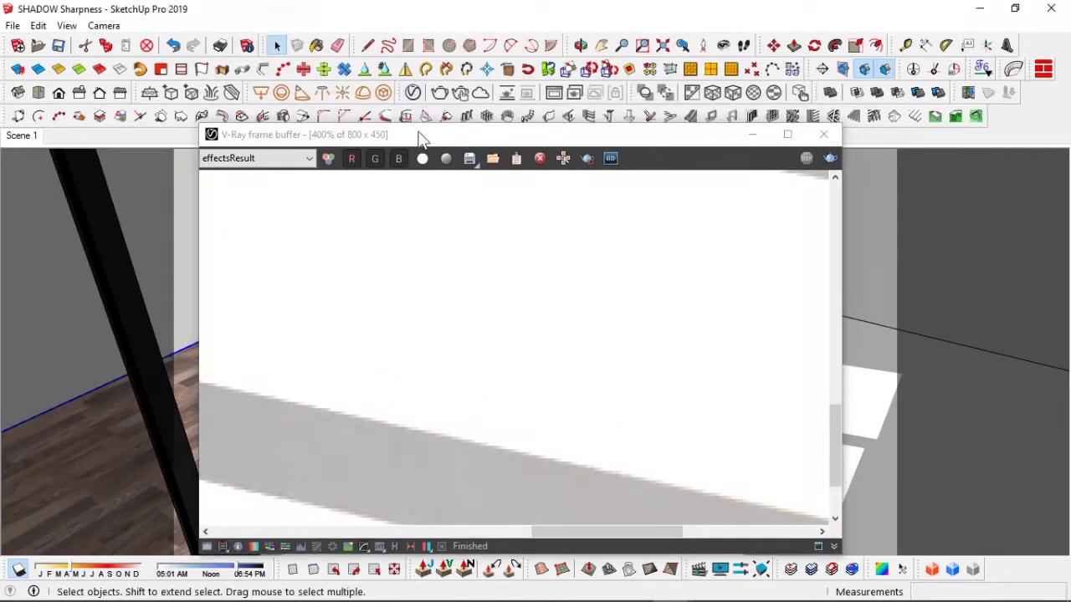
{"action": "left_click", "coordinate": [255, 48]}
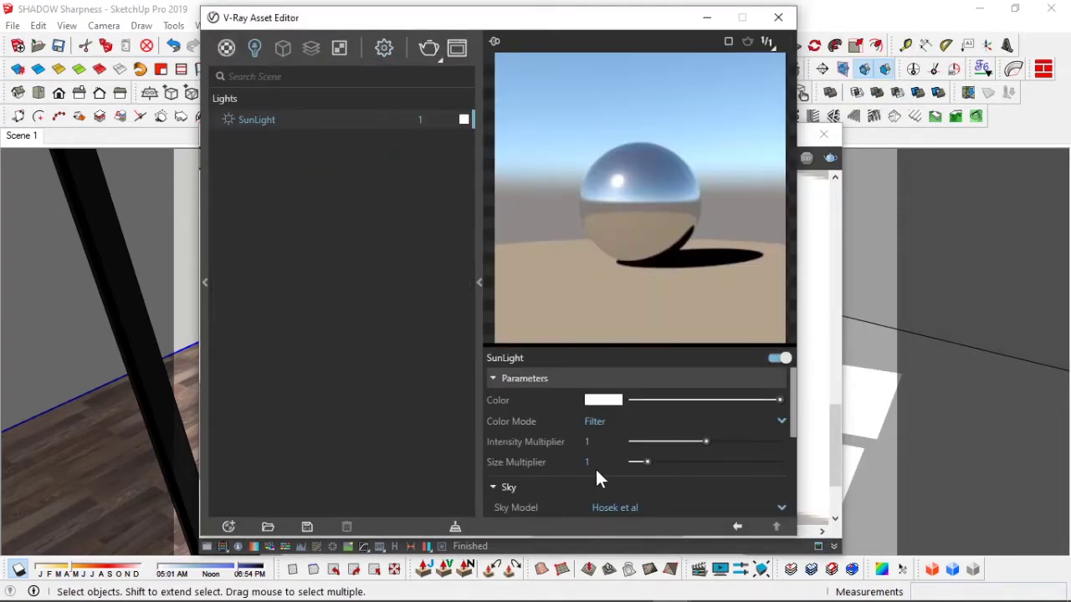
{"action": "left_click", "coordinate": [707, 17]}
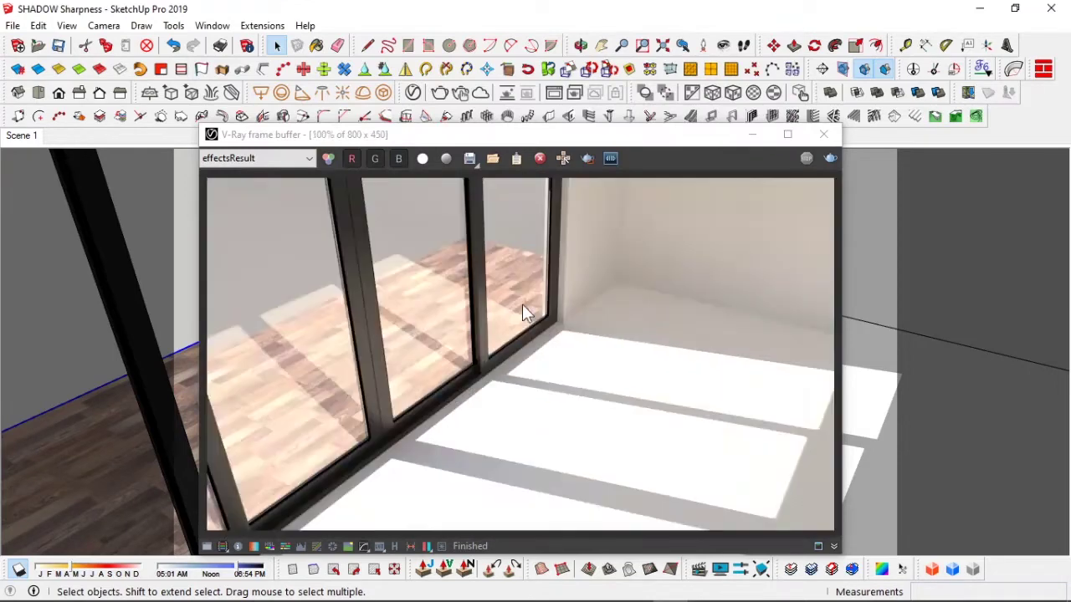
Save the size-1 render (800 x 450) to the frame buffer history and reopen the Asset Editor
{"action": "left_click", "coordinate": [394, 546]}
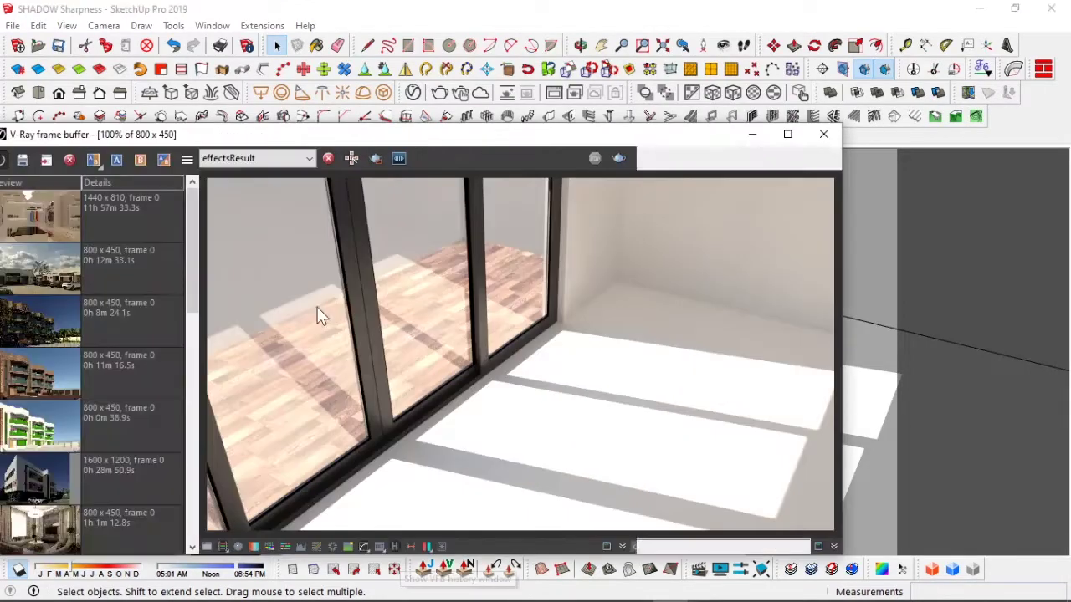
{"action": "left_click_drag", "start_coordinate": [314, 138], "coordinate": [375, 124]}
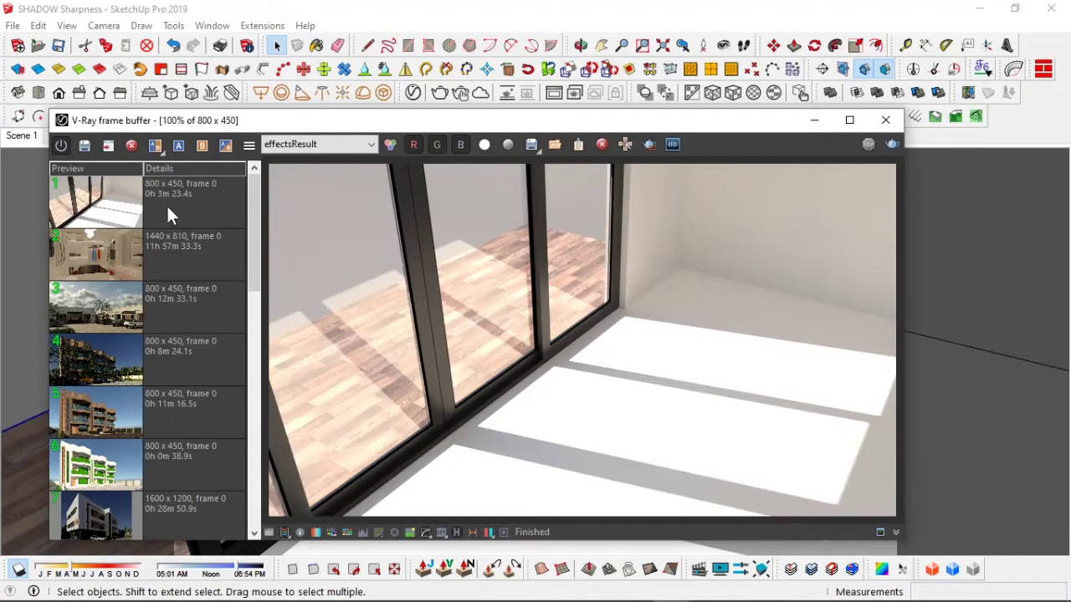
{"action": "left_click", "coordinate": [166, 204]}
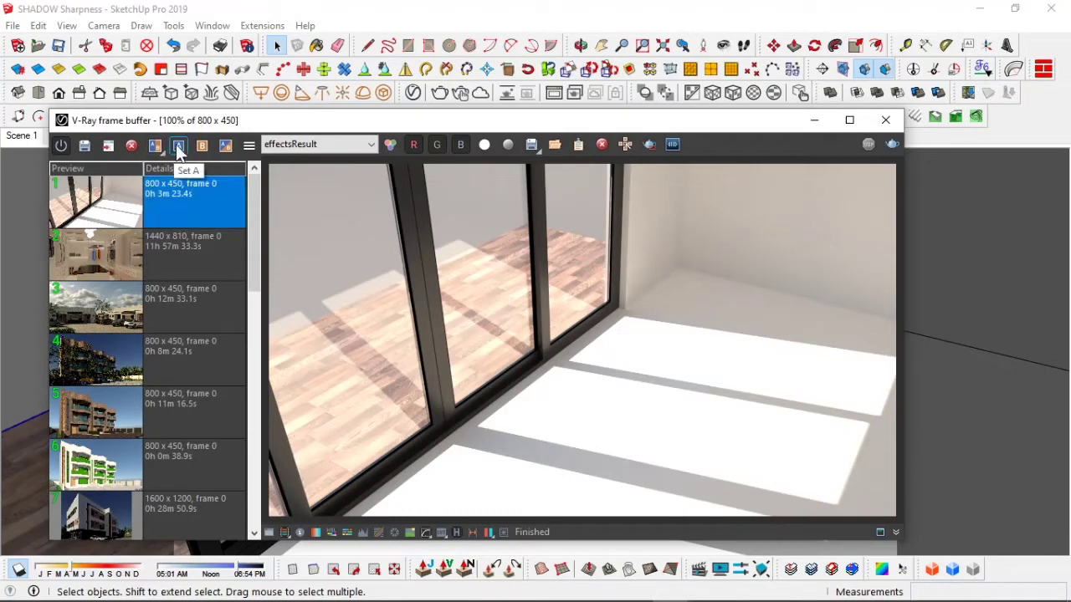
{"action": "left_click", "coordinate": [456, 532]}
{"action": "left_click", "coordinate": [815, 122]}
{"action": "left_click", "coordinate": [385, 94]}
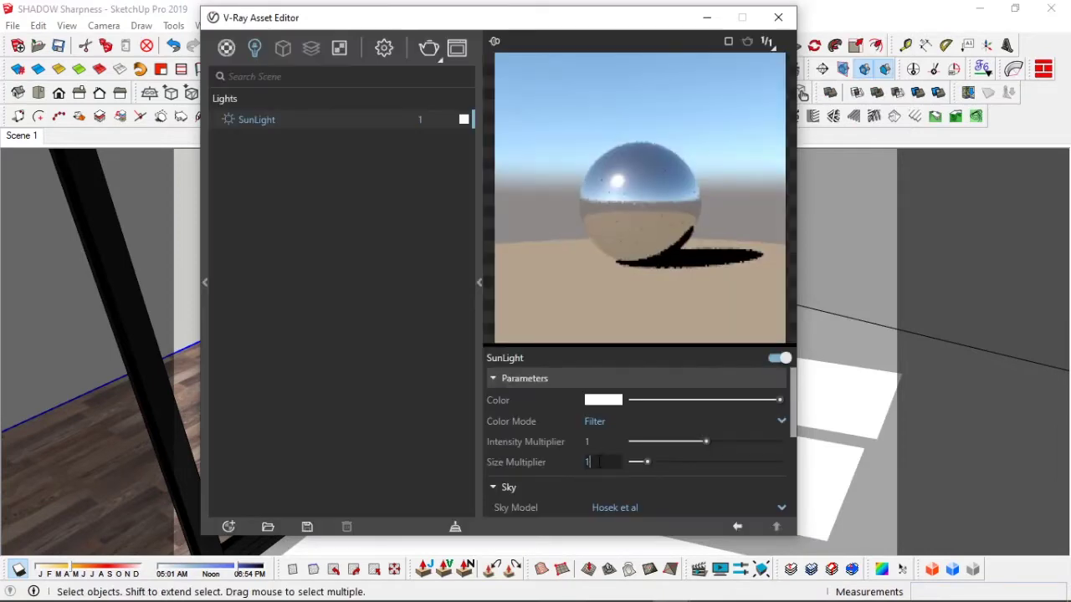
Set the SunLight size multiplier to 10 in the Asset Editor
{"action": "left_click", "coordinate": [596, 462]}
{"action": "type", "text": "0"}
{"action": "key", "text": "Return"}
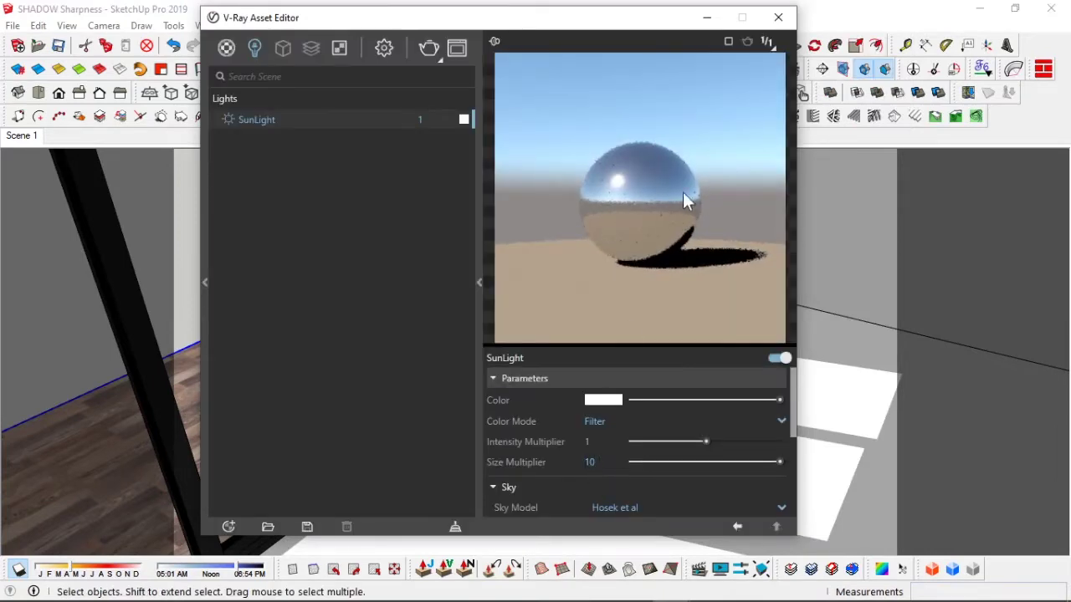
Re-render the room with the larger sun and show the frame buffer's render history
{"action": "left_click", "coordinate": [699, 24]}
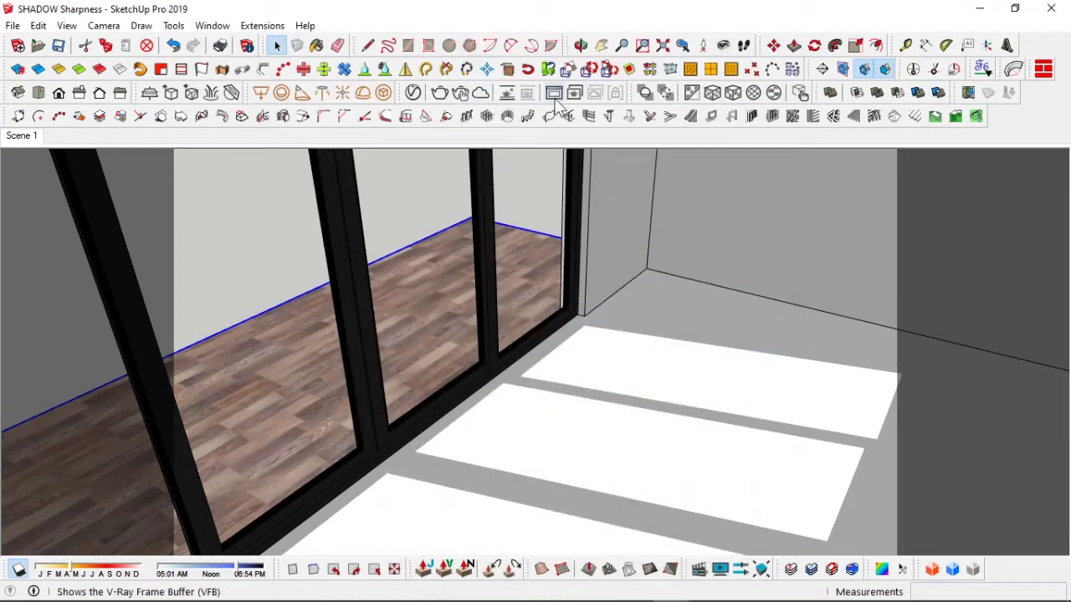
{"action": "left_click", "coordinate": [441, 96]}
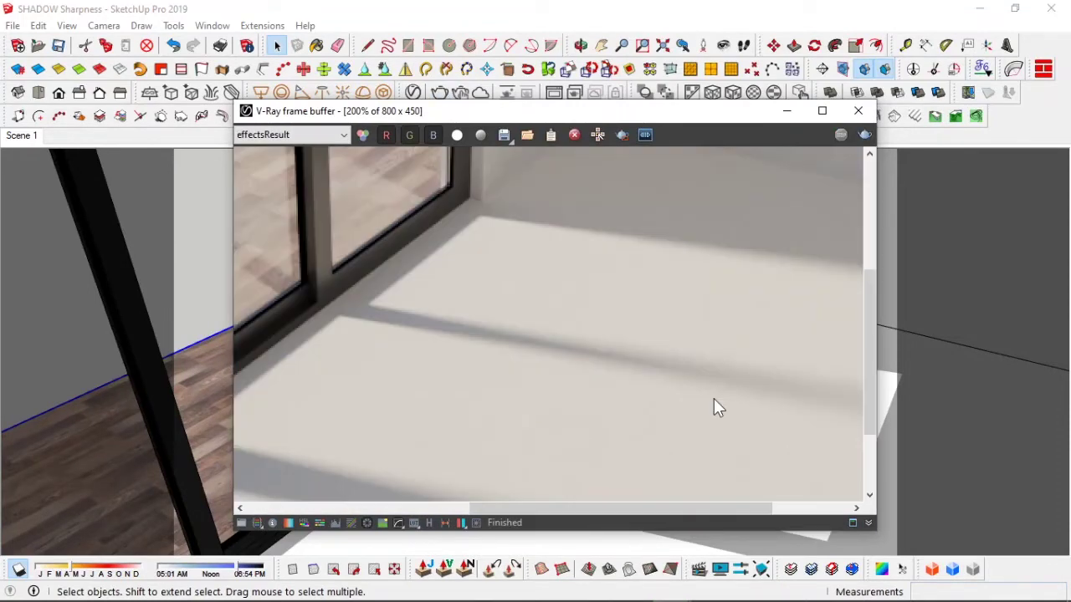
{"action": "left_click", "coordinate": [241, 522]}
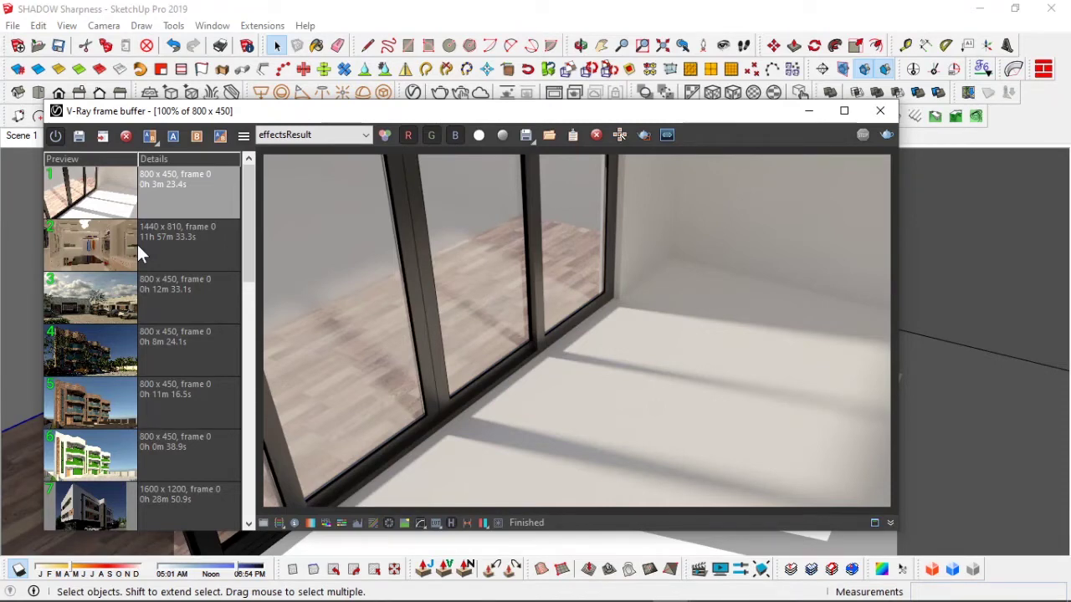
Compare the size-10 and size-1 renders in A/B split view, sweeping the divider across the floor shadows
{"action": "left_click", "coordinate": [150, 134]}
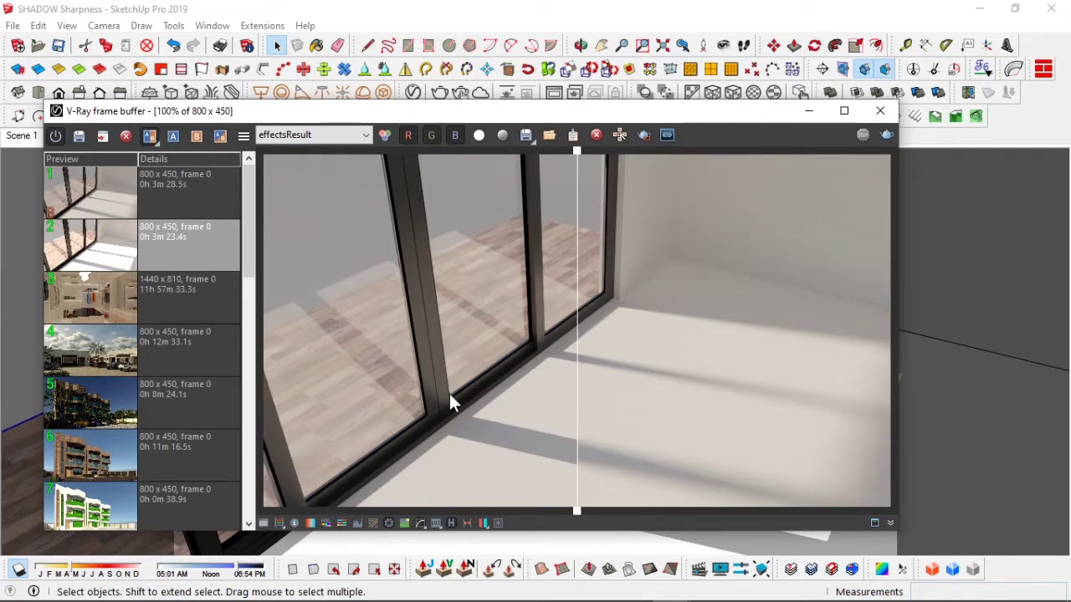
{"action": "left_click_drag", "start_coordinate": [450, 397], "coordinate": [932, 348]}
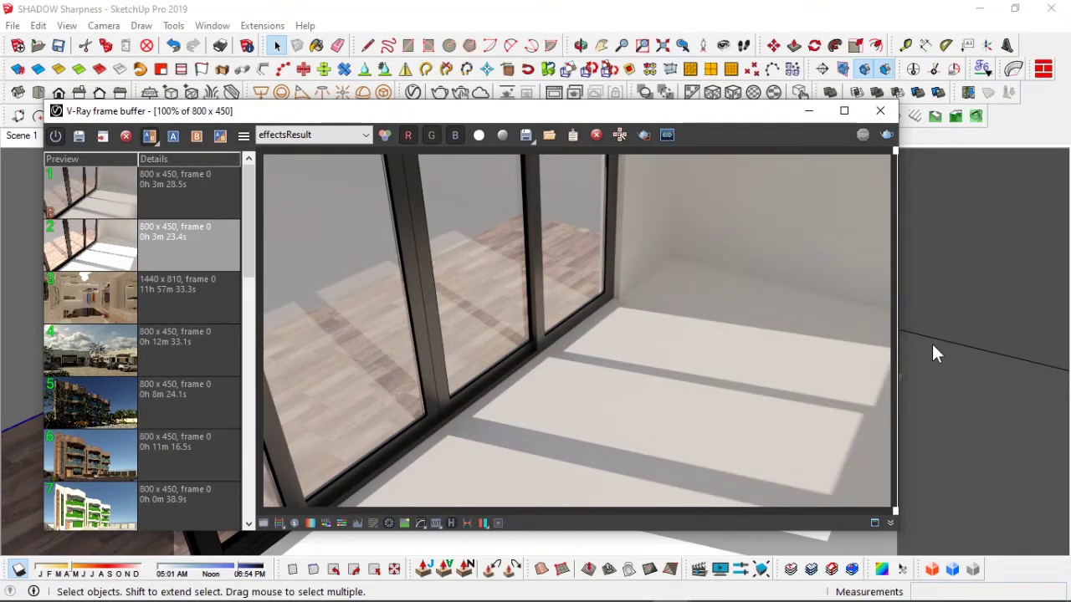
{"action": "left_click_drag", "start_coordinate": [893, 351], "coordinate": [299, 329]}
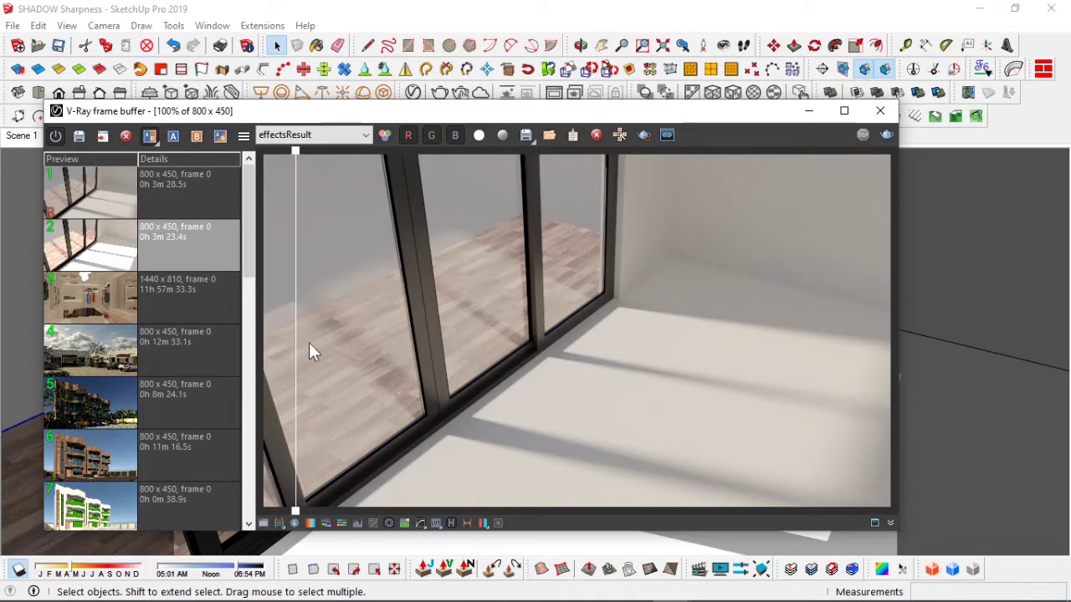
{"action": "left_click_drag", "start_coordinate": [303, 334], "coordinate": [567, 339]}
Zoom into the floor shadows, sweep the compare divider again, then zoom back out
{"action": "scroll", "coordinate": [435, 272], "scroll_direction": "up", "scroll_amount": 2}
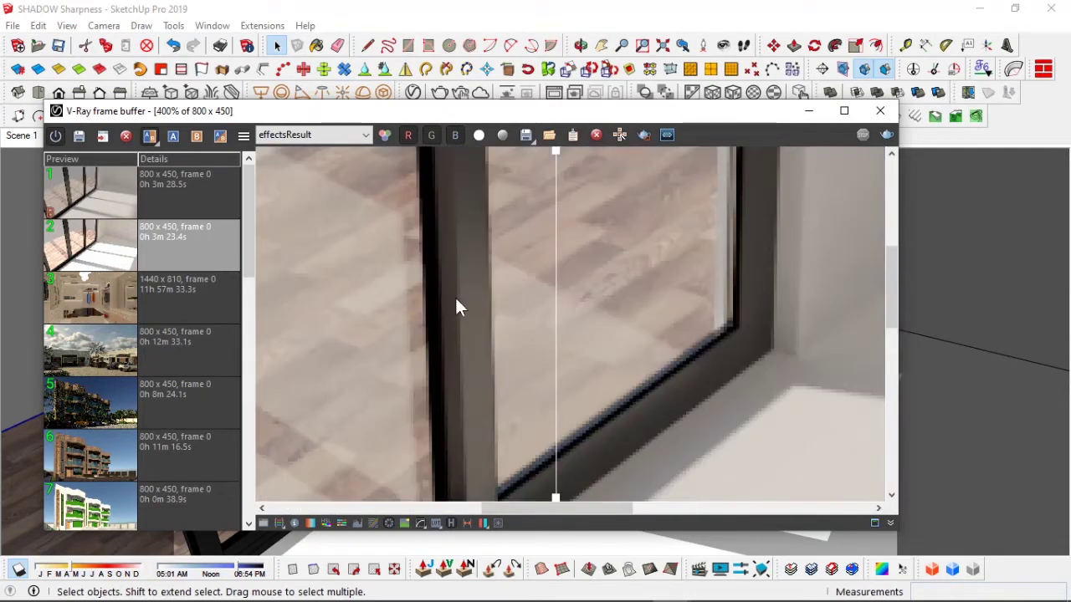
{"action": "left_click_drag", "start_coordinate": [503, 496], "coordinate": [424, 494]}
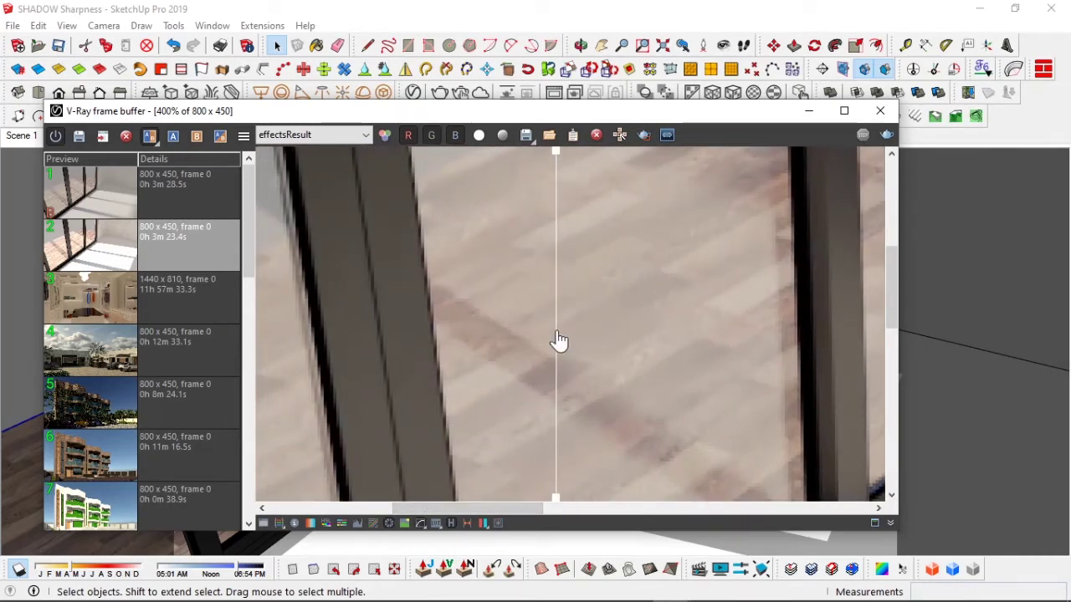
{"action": "left_click_drag", "start_coordinate": [559, 341], "coordinate": [886, 335]}
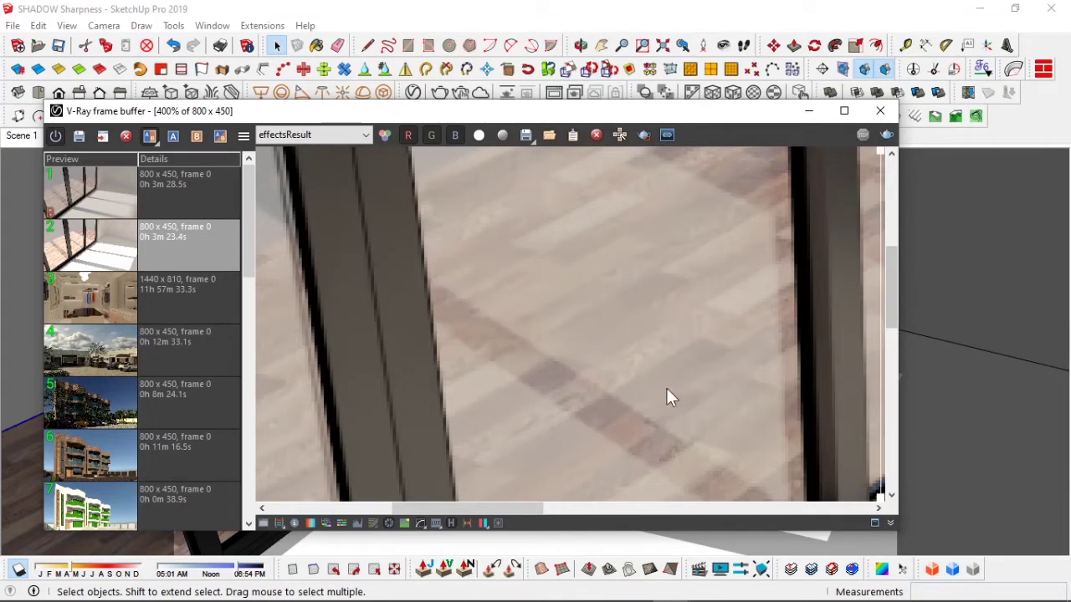
{"action": "scroll", "coordinate": [661, 394], "scroll_direction": "down", "scroll_amount": 2}
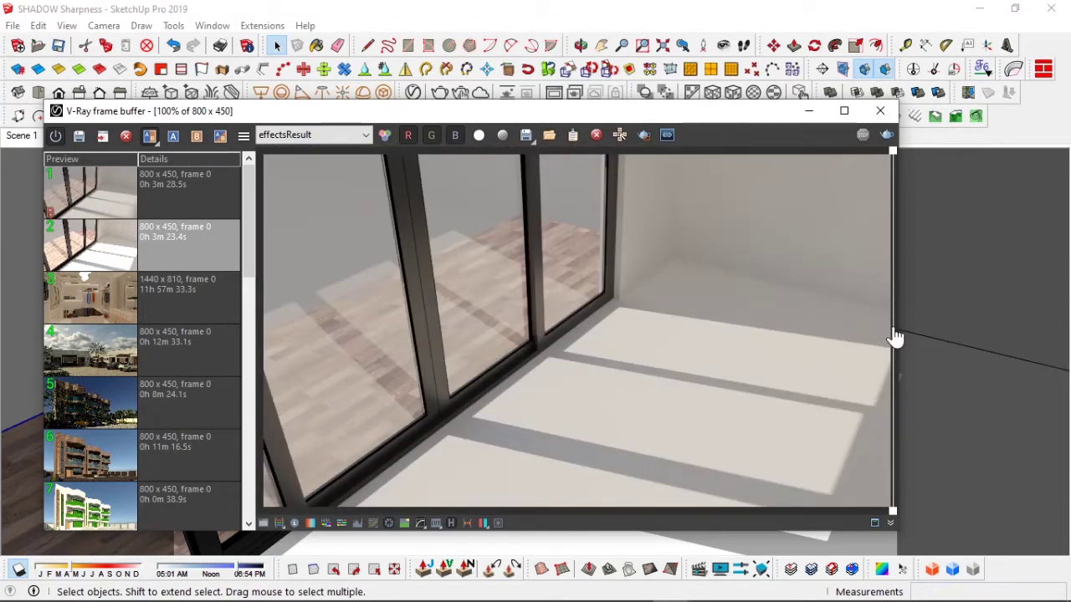
{"action": "left_click_drag", "start_coordinate": [894, 337], "coordinate": [309, 299]}
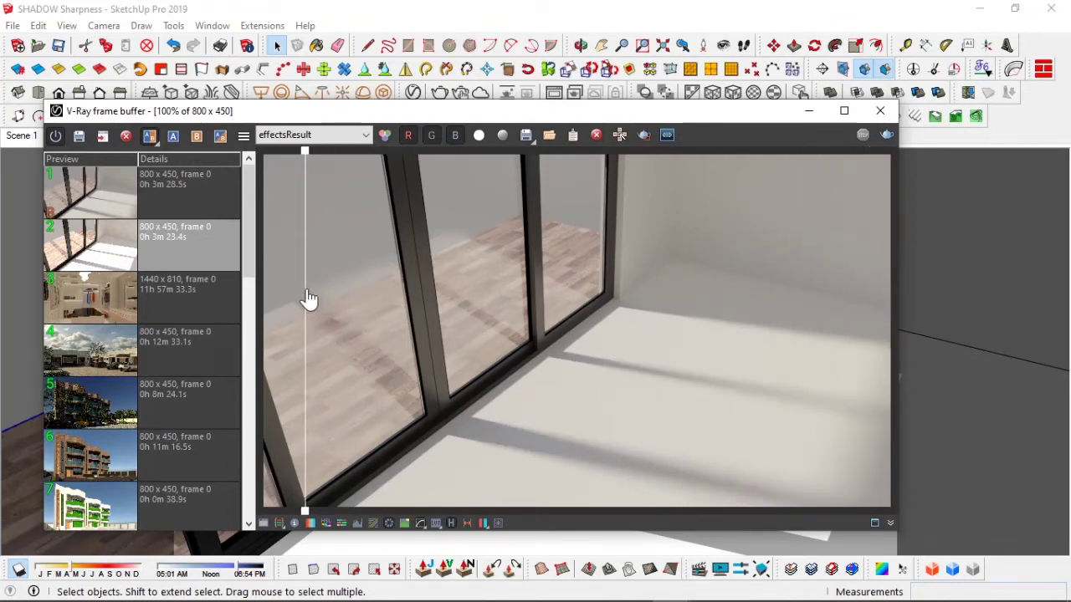
{"action": "mouse_move", "coordinate": [471, 285]}
{"action": "left_mouse_down"}
{"action": "mouse_move", "coordinate": [888, 247]}
{"action": "mouse_move", "coordinate": [348, 330]}
{"action": "mouse_move", "coordinate": [879, 332]}
{"action": "mouse_move", "coordinate": [332, 337]}
{"action": "mouse_move", "coordinate": [875, 303]}
{"action": "mouse_move", "coordinate": [287, 308]}
{"action": "mouse_move", "coordinate": [899, 307]}
{"action": "left_mouse_up"}
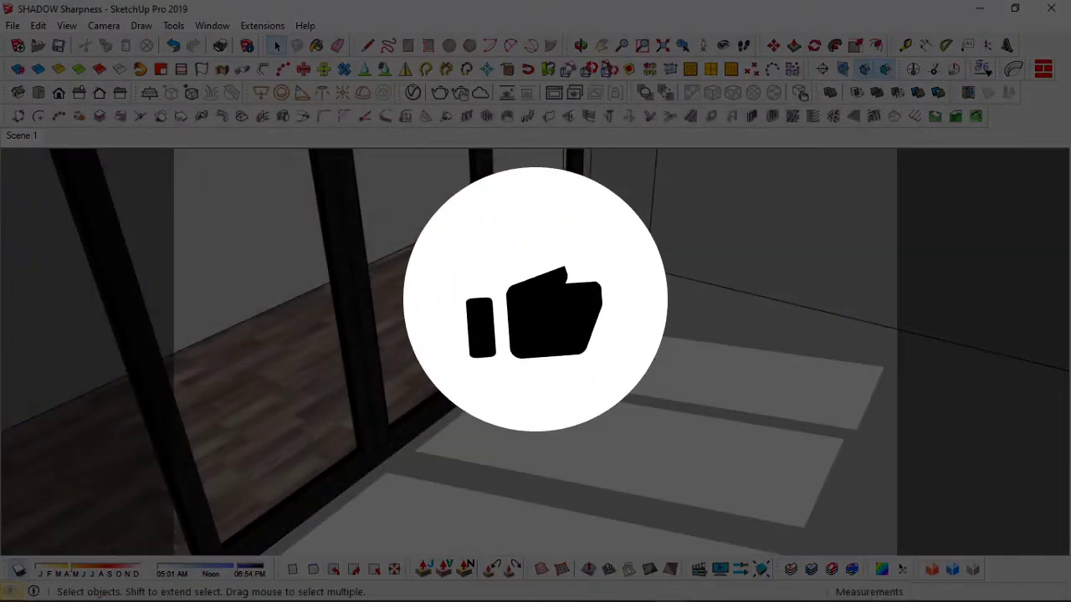
Nudge the shadow date, then start an interactive V-Ray render of the room and restart it
{"action": "mouse_move", "coordinate": [80, 574]}
{"action": "left_mouse_down"}
{"action": "mouse_move", "coordinate": [92, 574]}
{"action": "mouse_move", "coordinate": [80, 578]}
{"action": "left_mouse_up"}
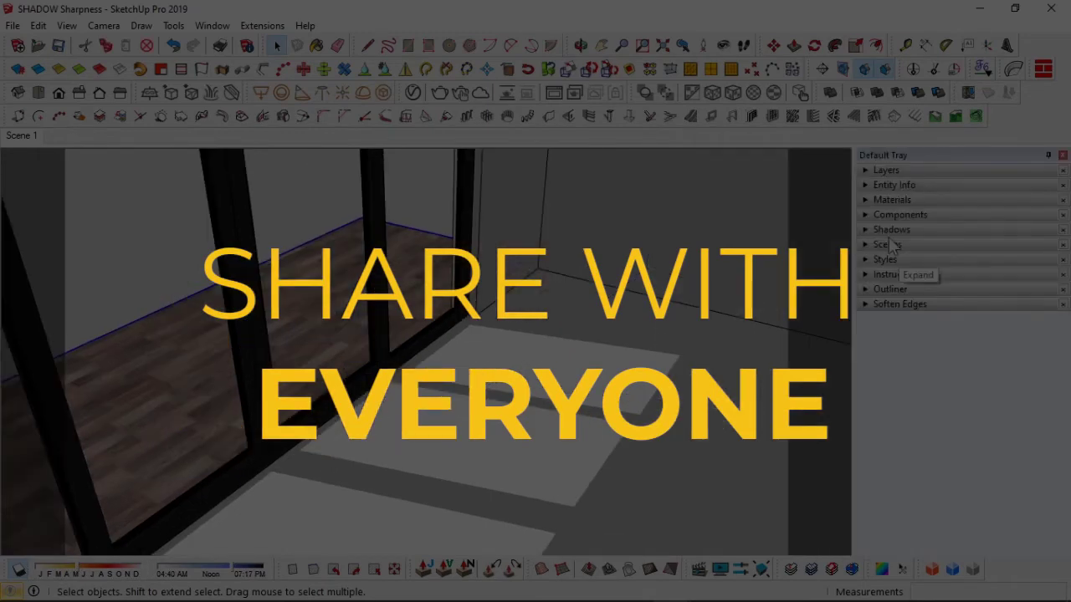
{"action": "left_click", "coordinate": [889, 231]}
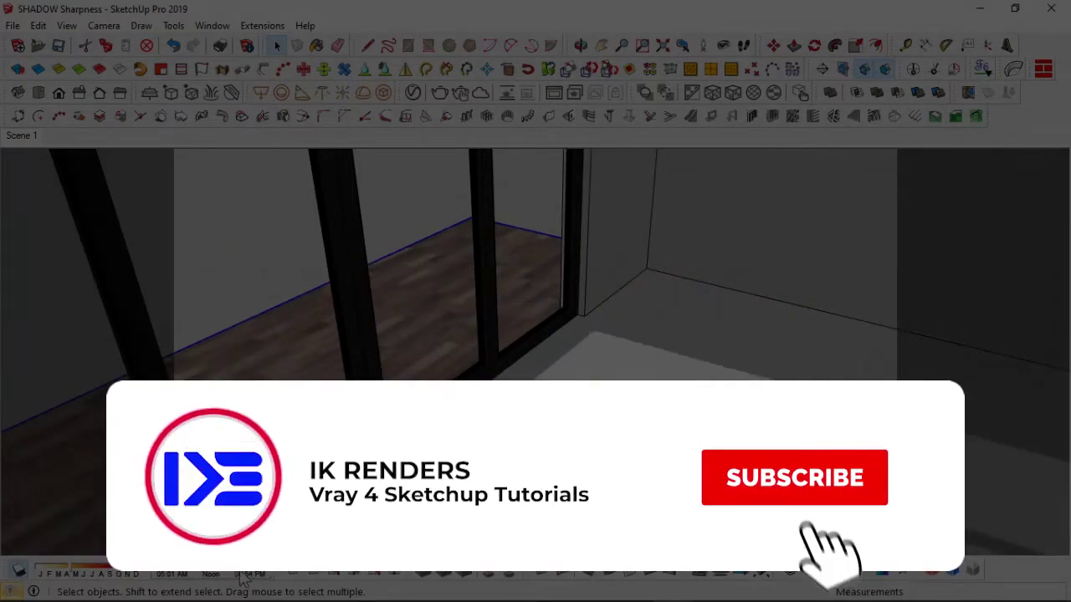
{"action": "left_click", "coordinate": [463, 93]}
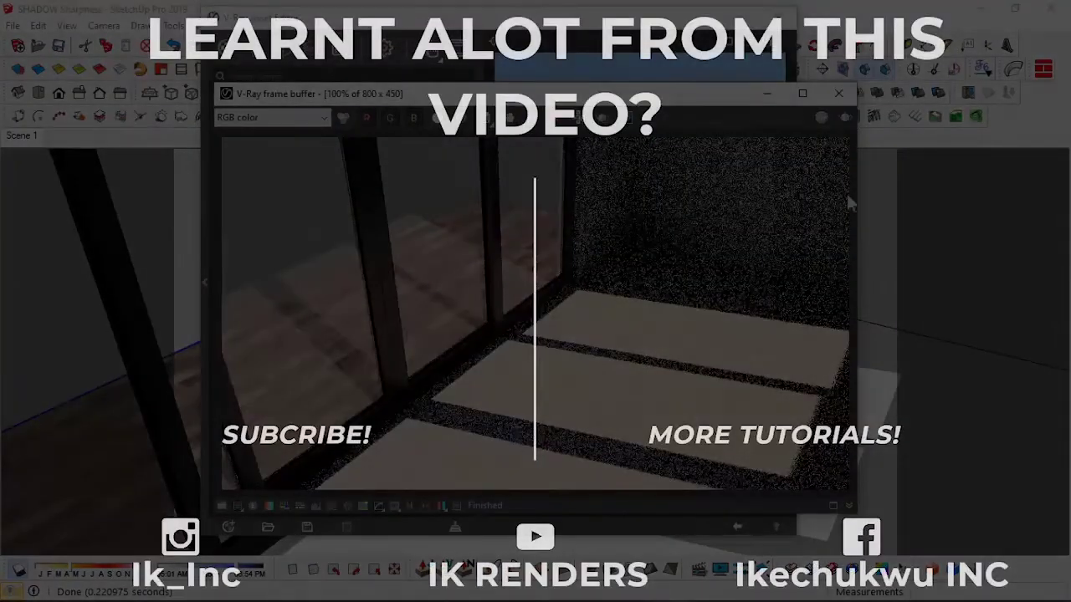
{"action": "left_click", "coordinate": [846, 119]}
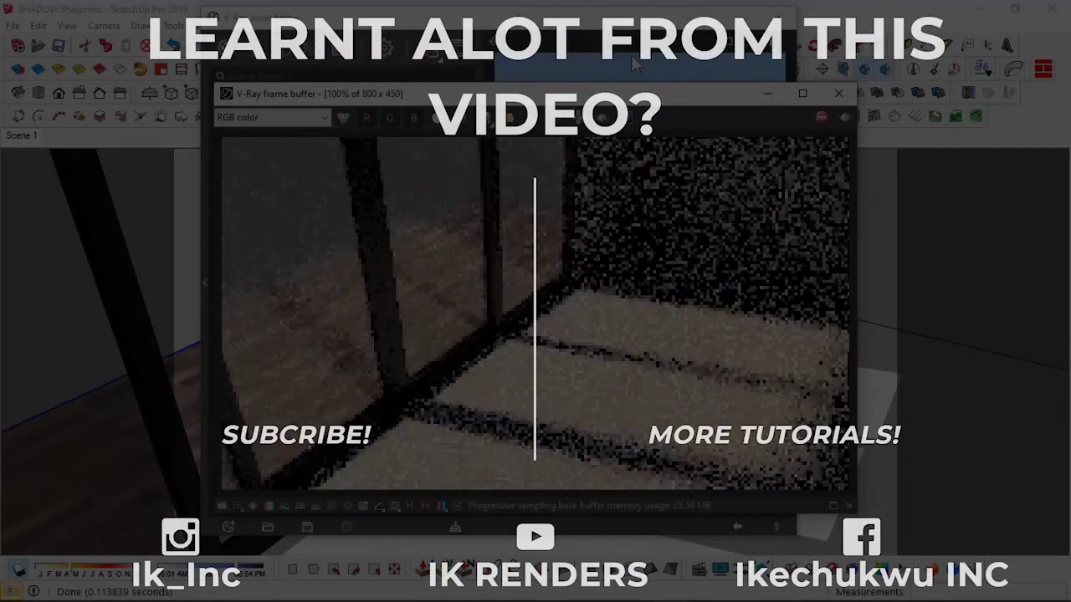